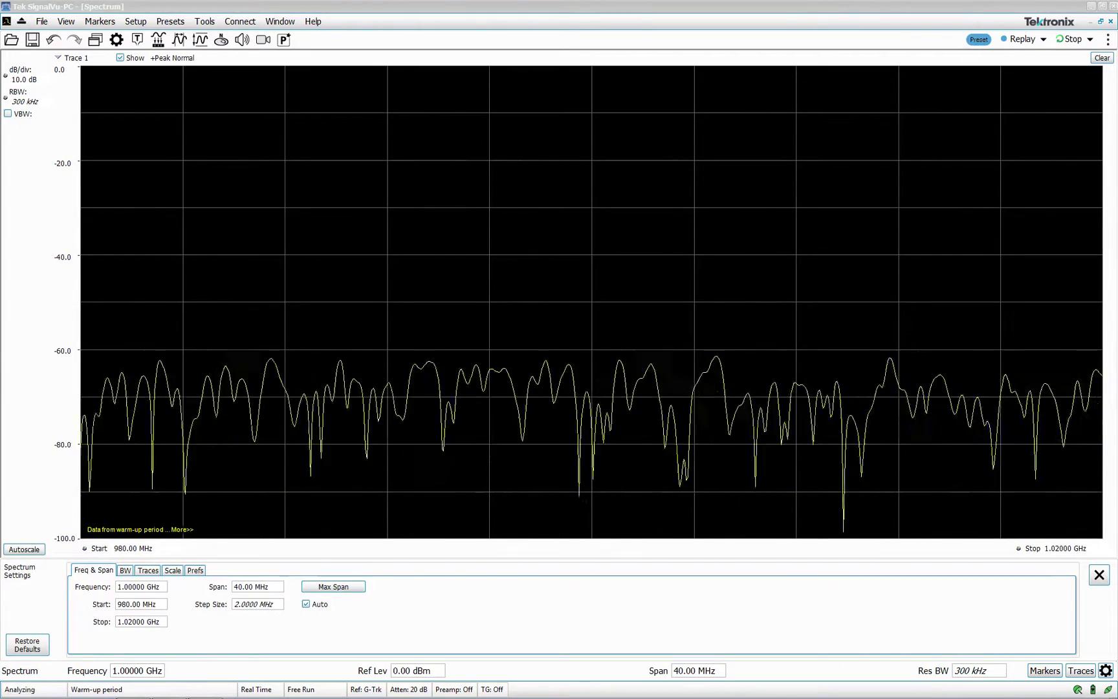
Replace Spectrum with the Return Loss measurement's Cable Loss display.
{"action": "left_click", "coordinate": [95, 40]}
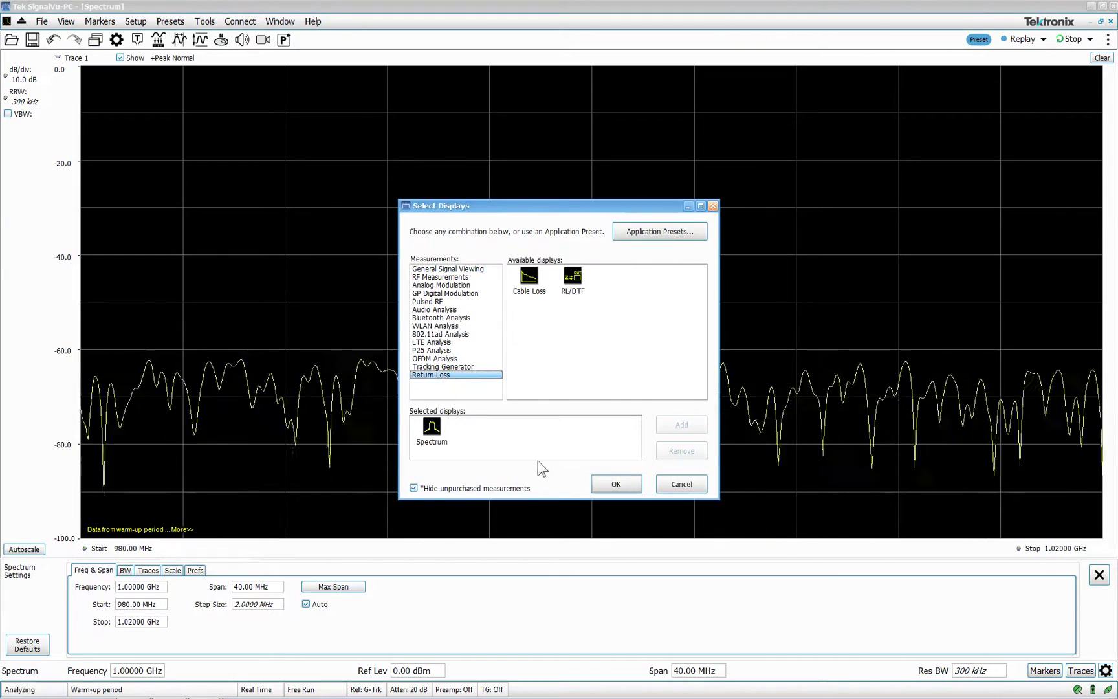
{"action": "double_click", "coordinate": [438, 440]}
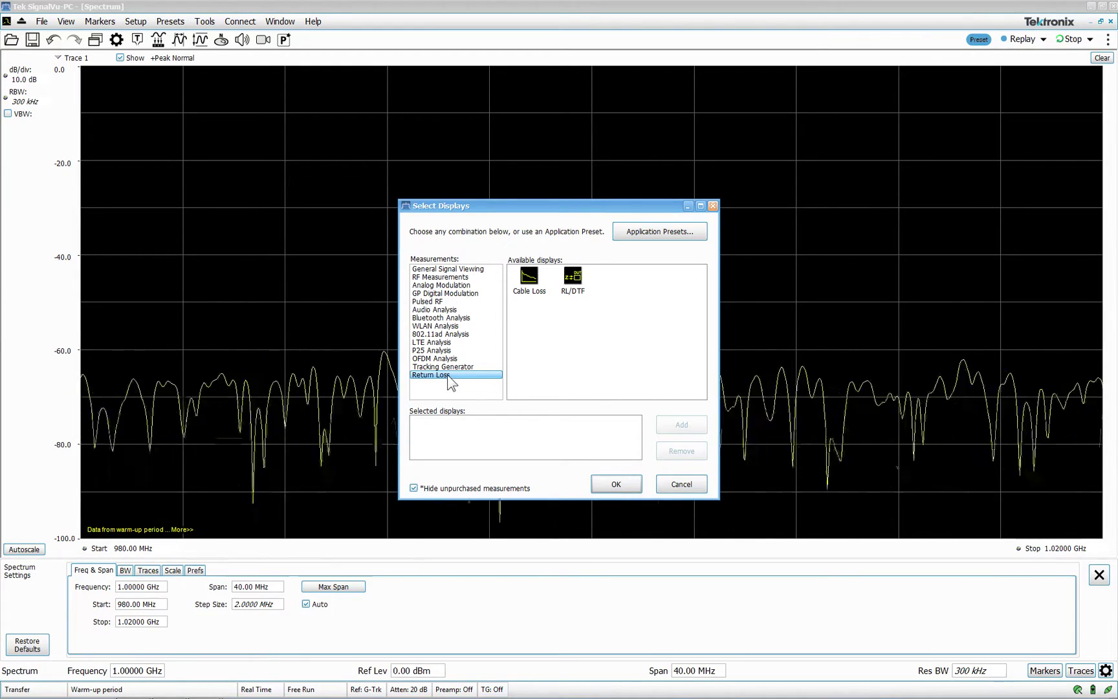
{"action": "left_click", "coordinate": [529, 279]}
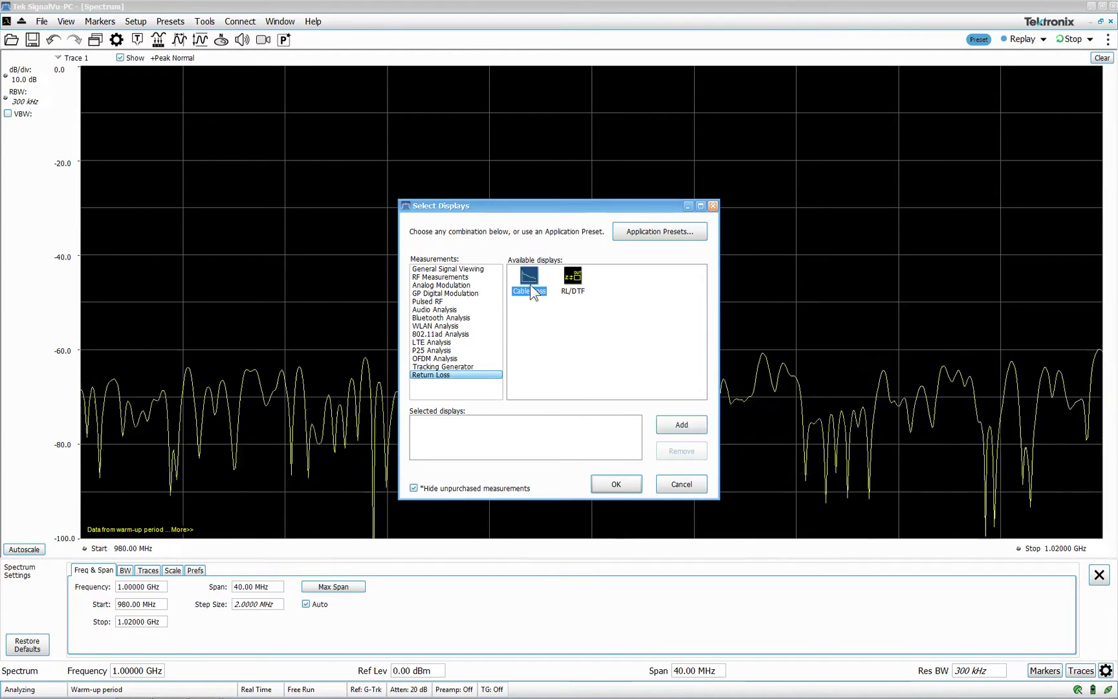
{"action": "double_click", "coordinate": [529, 280]}
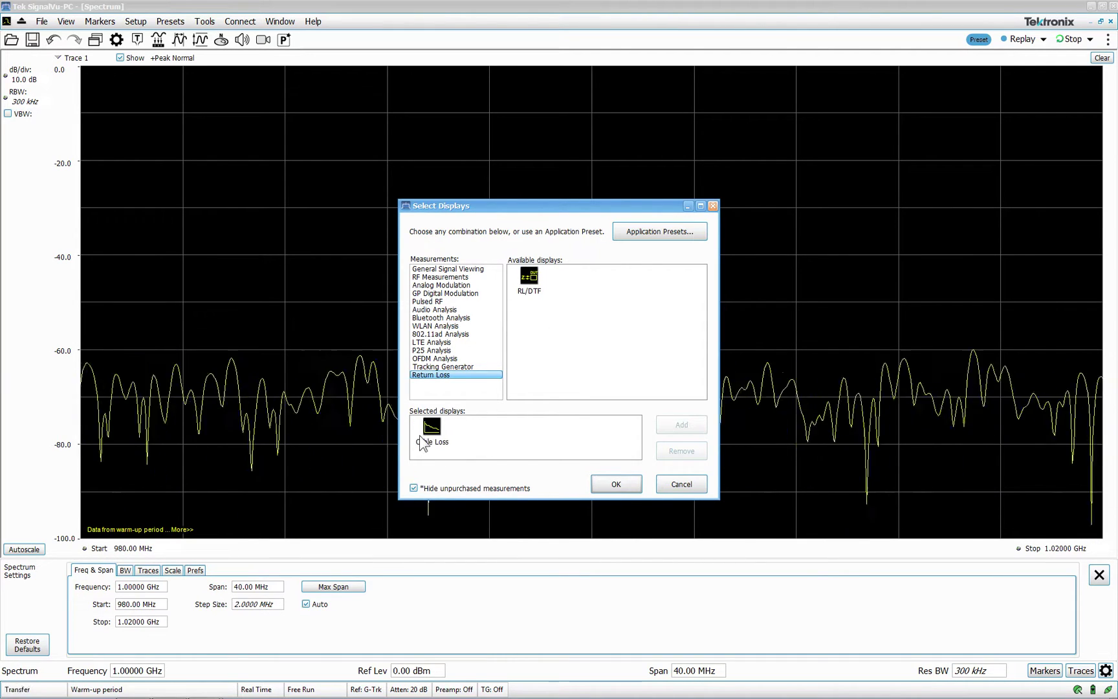
{"action": "left_click", "coordinate": [621, 485]}
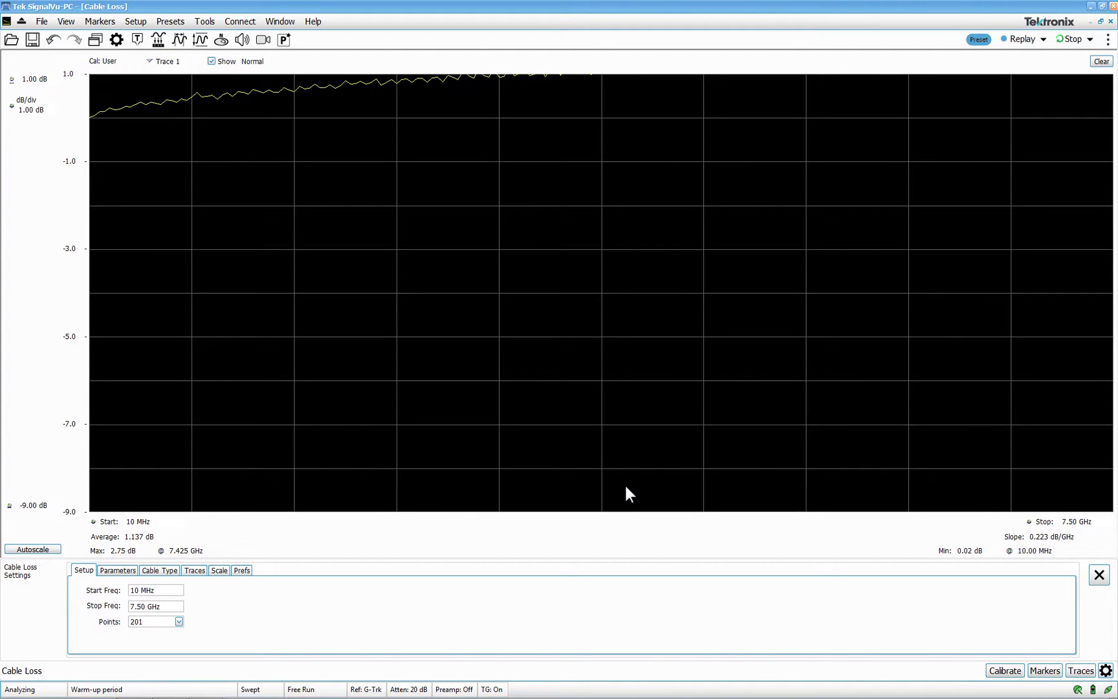
Apply Factory Calibration to the cable loss measurement, then review the Return Loss displays without changes.
{"action": "left_click", "coordinate": [1006, 671]}
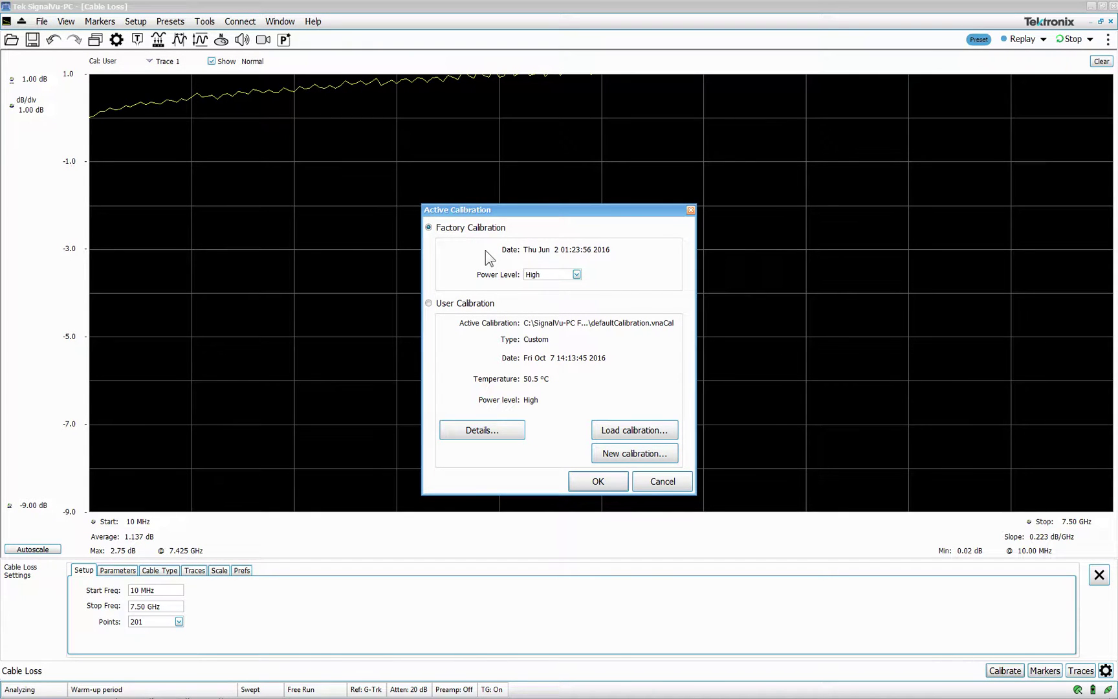
{"action": "left_click", "coordinate": [610, 489]}
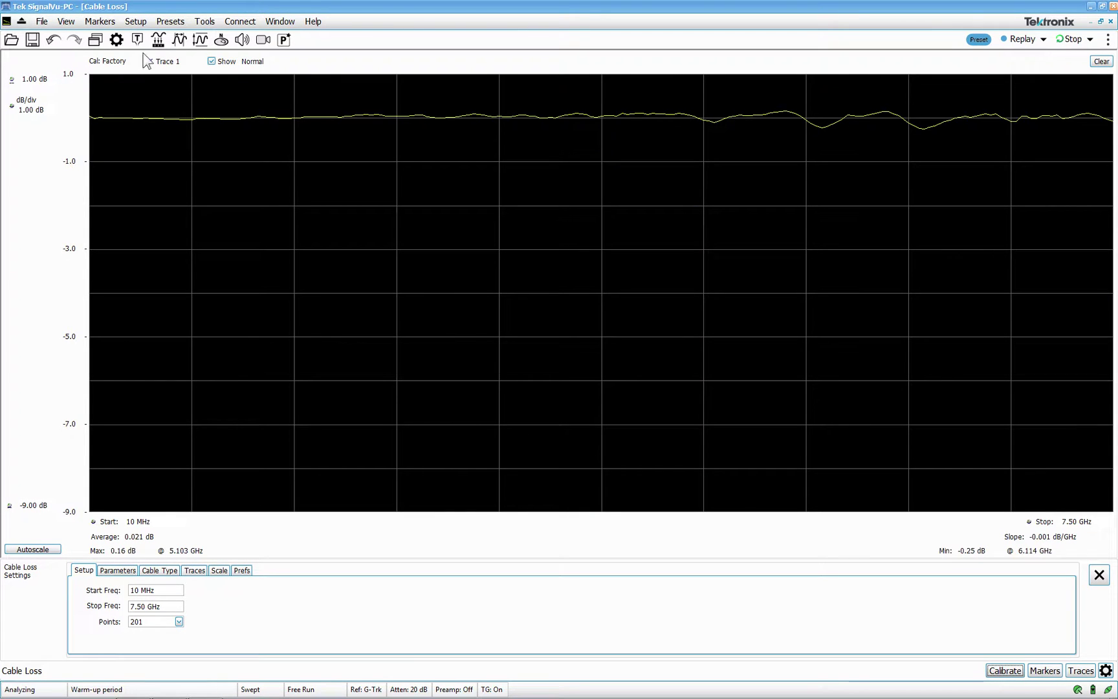
{"action": "left_click", "coordinate": [95, 40]}
{"action": "left_click", "coordinate": [435, 377]}
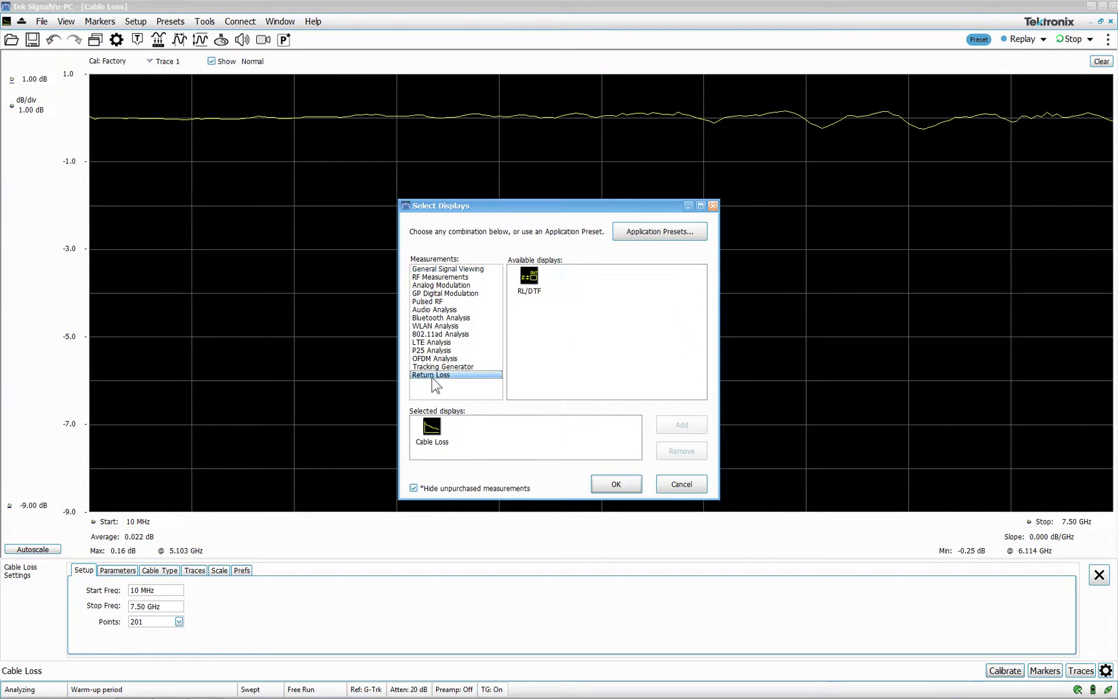
{"action": "left_click", "coordinate": [667, 490]}
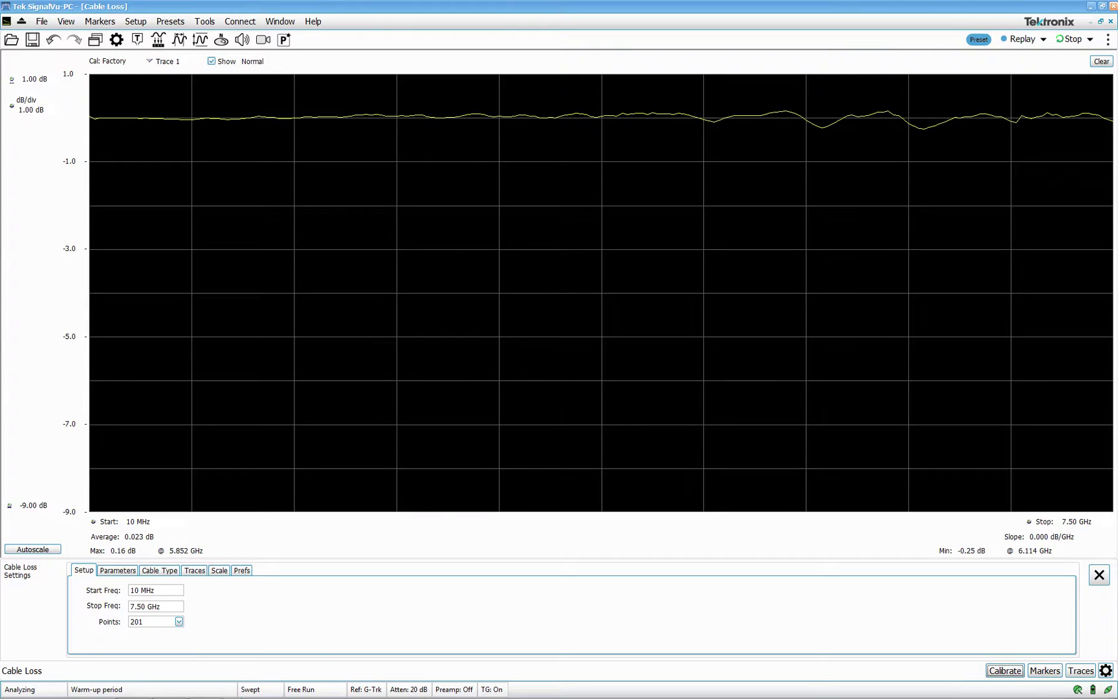
View the RSA500 analyzer photo in Internet Explorer, then return to the SignalVu-PC cable loss display.
{"action": "mouse_move", "coordinate": [207, 673]}
{"action": "left_click", "coordinate": [140, 689]}
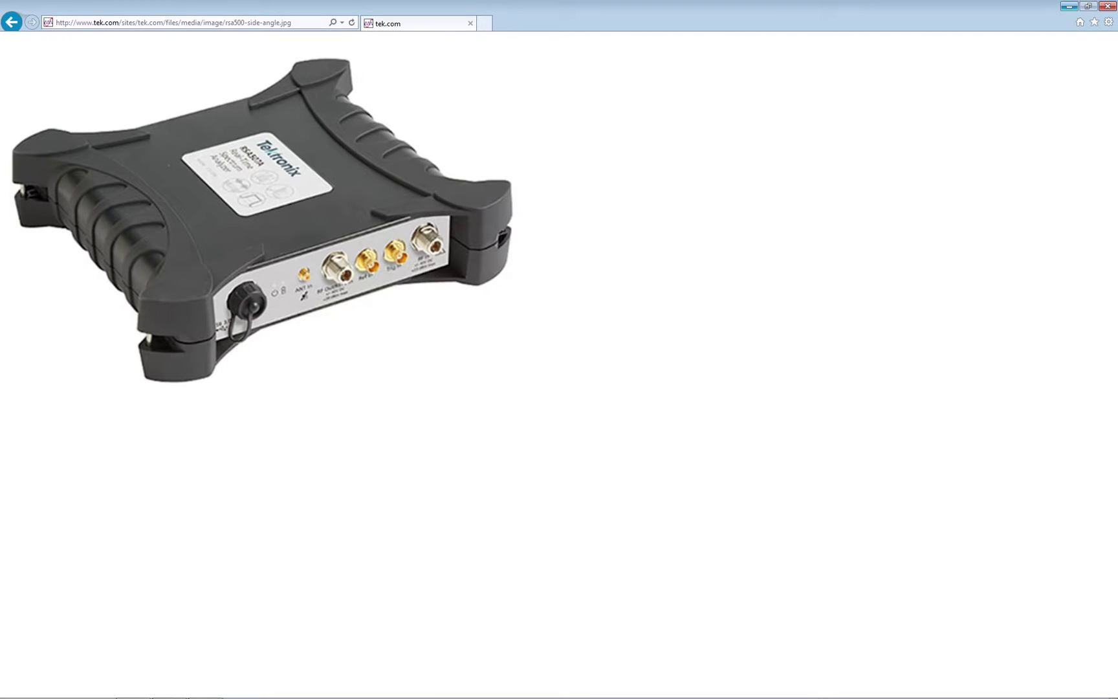
{"action": "left_click", "coordinate": [205, 694]}
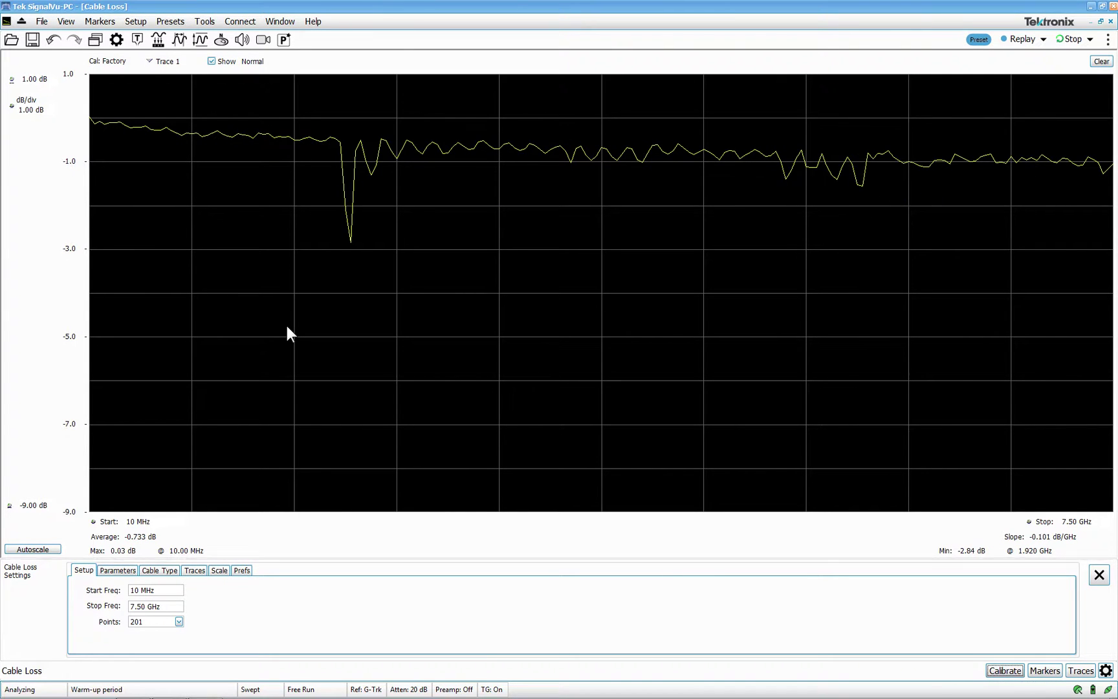
Set the cable loss sweep to a 1 GHz start and 3 GHz stop frequency.
{"action": "left_click", "coordinate": [167, 590]}
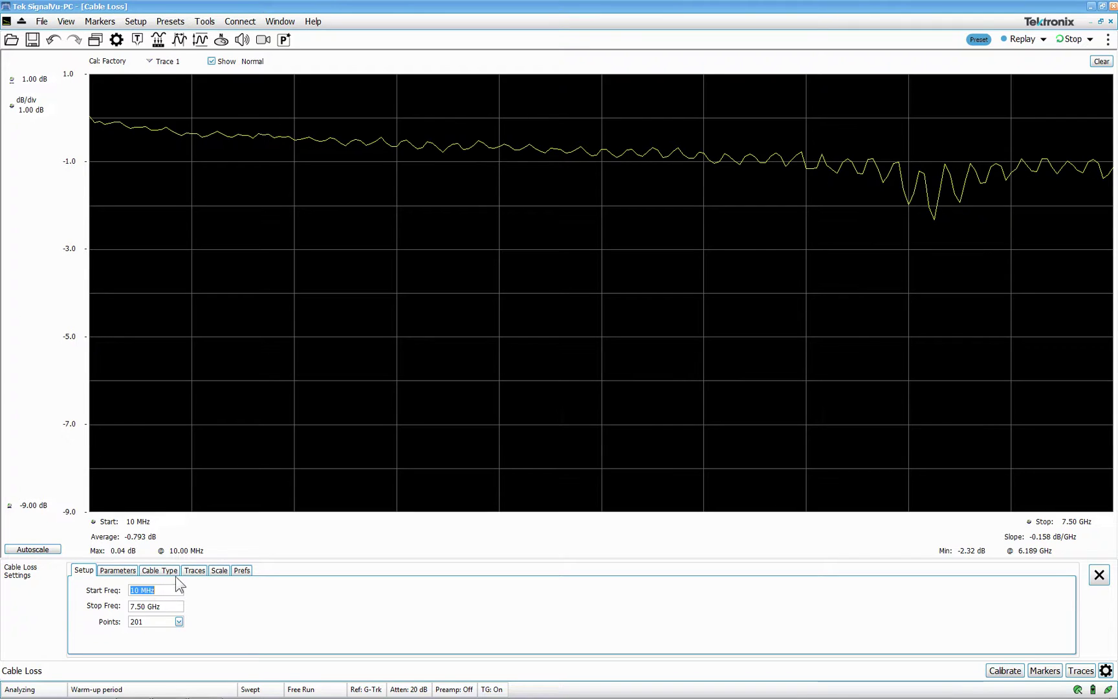
{"action": "type", "text": "1g"}
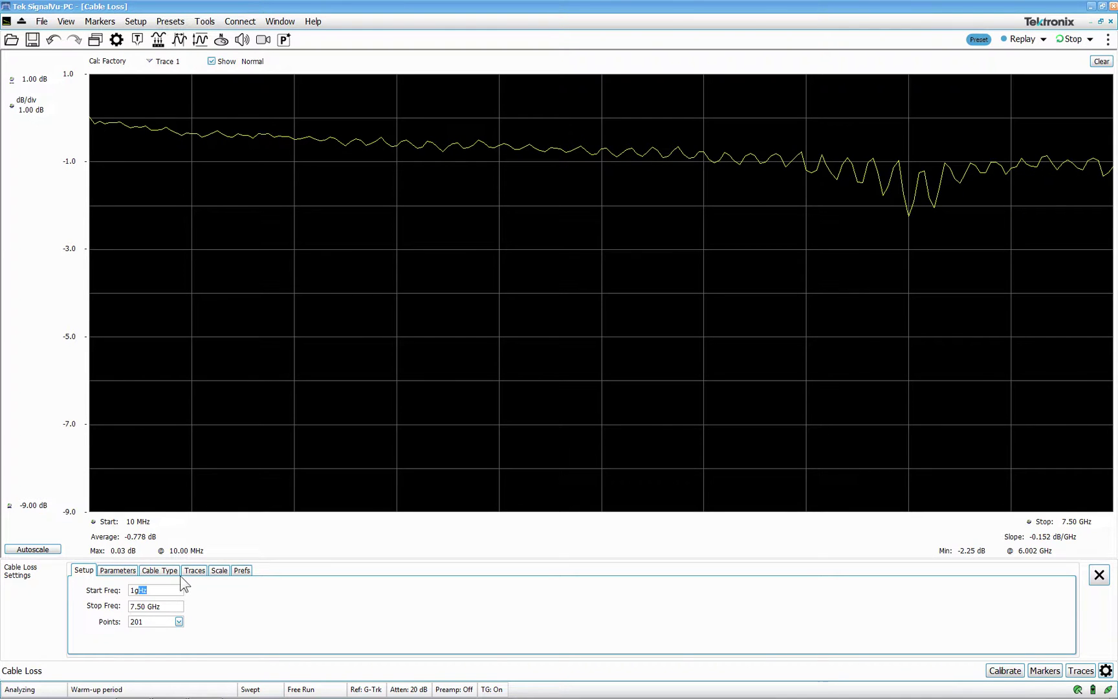
{"action": "left_click", "coordinate": [173, 606]}
{"action": "type", "text": "3g"}
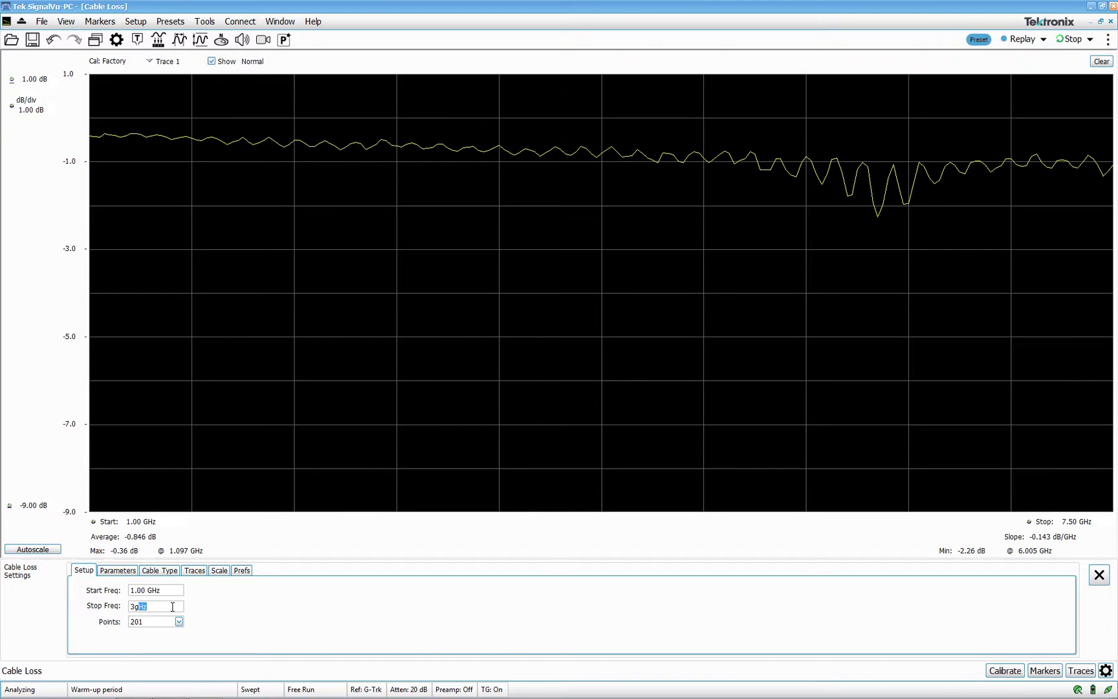
{"action": "key", "text": "Return"}
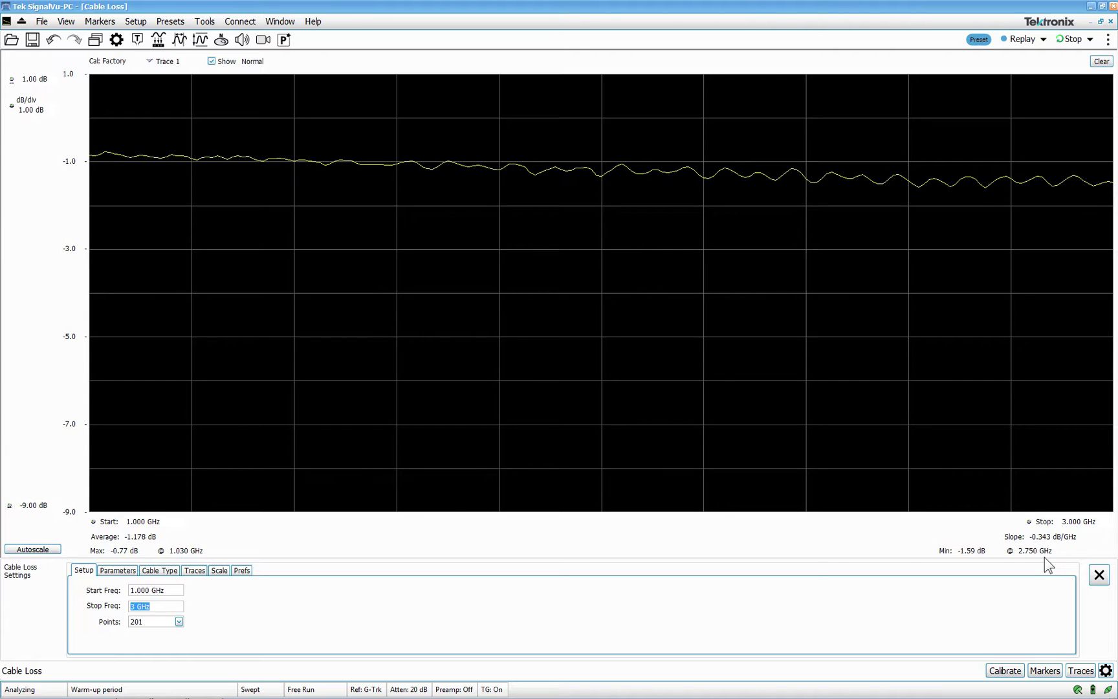
Swap Cable Loss for RL/DTF among the chosen Return Loss displays.
{"action": "left_click", "coordinate": [94, 41]}
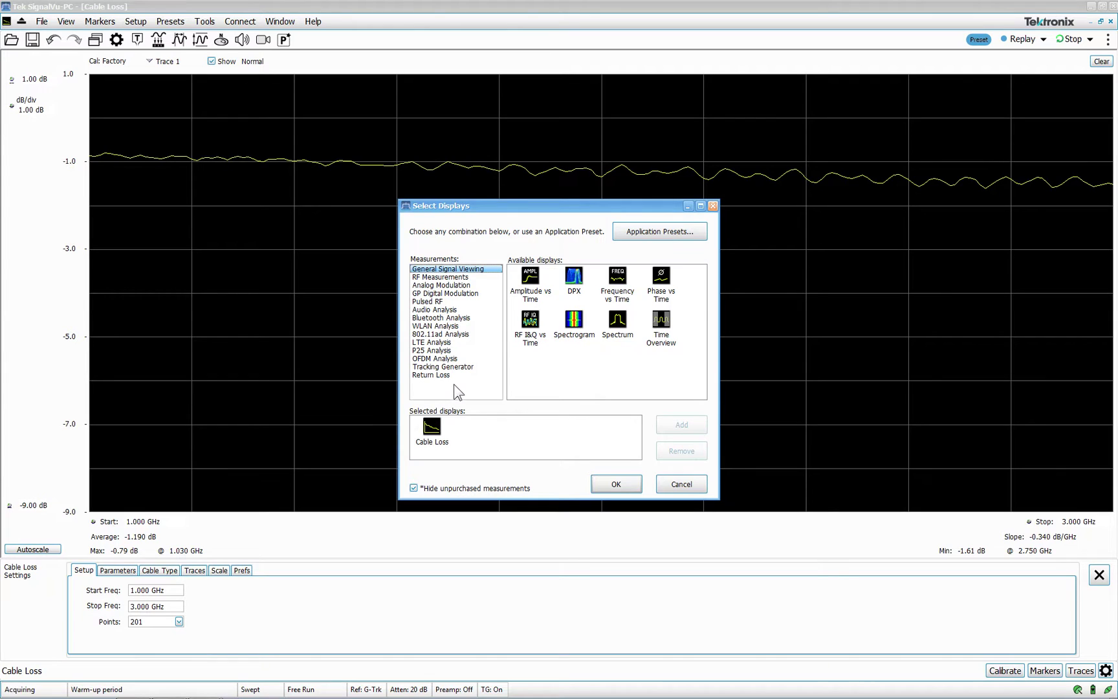
{"action": "left_click", "coordinate": [442, 375]}
{"action": "double_click", "coordinate": [433, 427]}
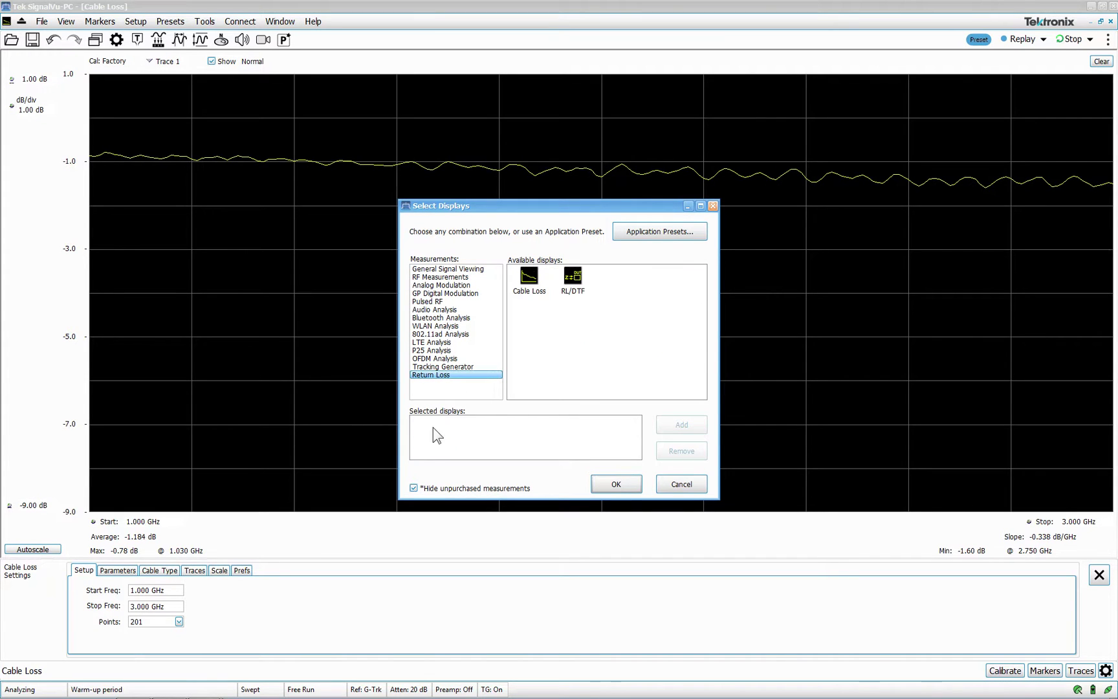
{"action": "double_click", "coordinate": [572, 277]}
{"action": "left_click", "coordinate": [608, 484]}
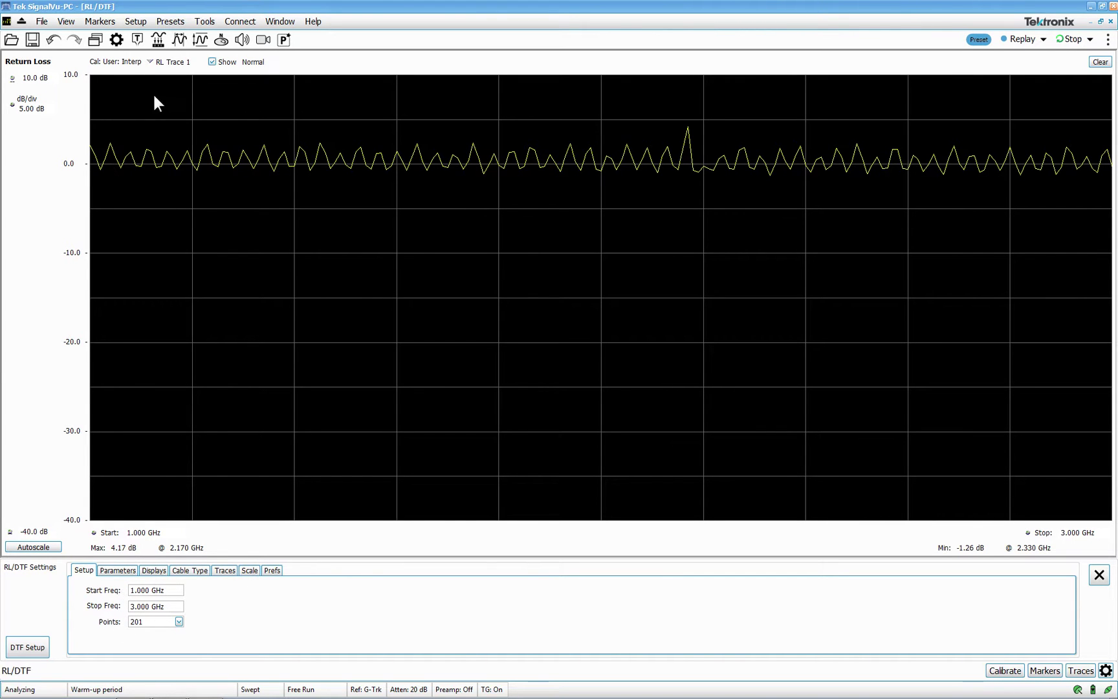
Try the DTF calculation methods, keep Fast, and apply the distance-to-fault setup.
{"action": "left_click", "coordinate": [117, 39]}
{"action": "left_click", "coordinate": [116, 40]}
{"action": "left_click", "coordinate": [27, 647]}
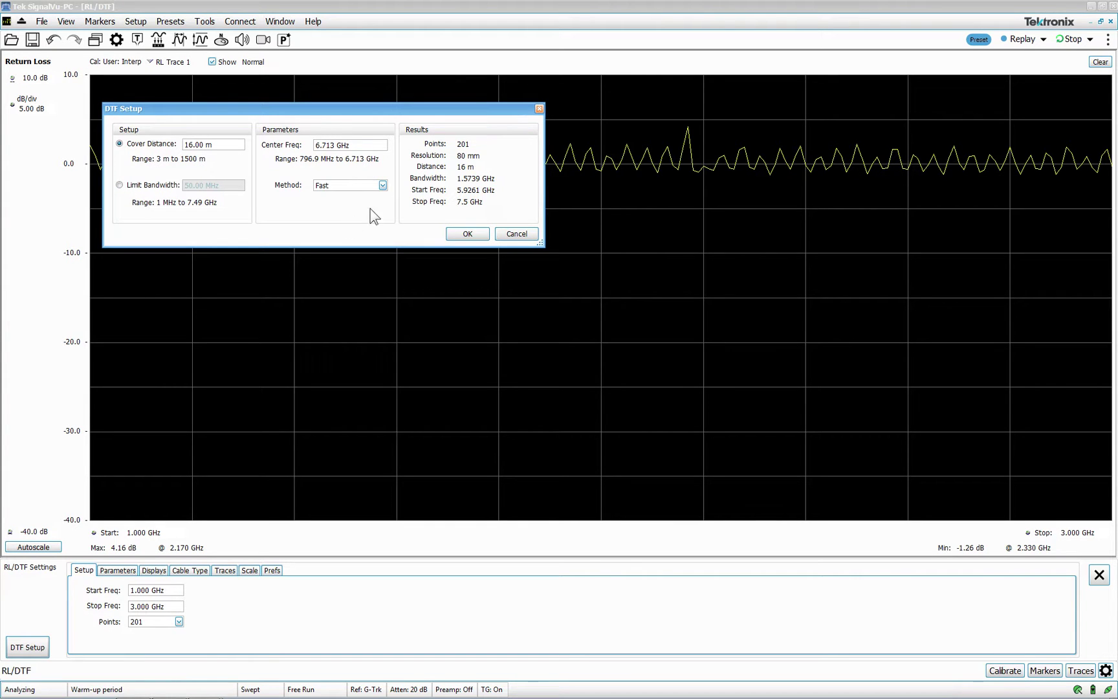
{"action": "left_click", "coordinate": [377, 185]}
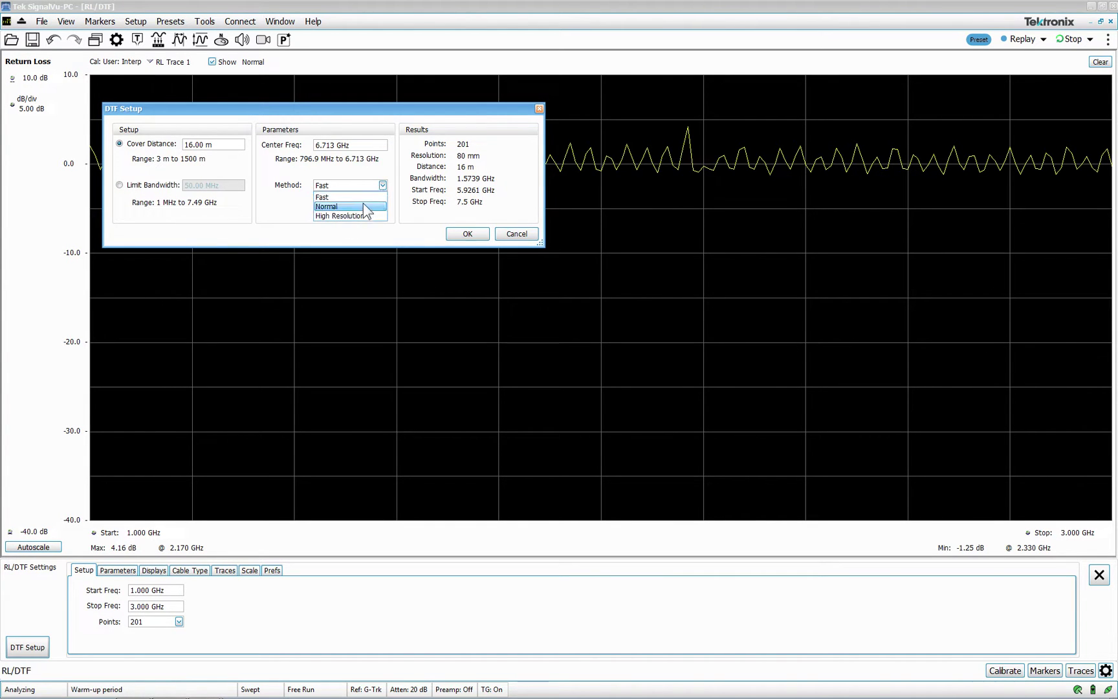
{"action": "left_click", "coordinate": [350, 185]}
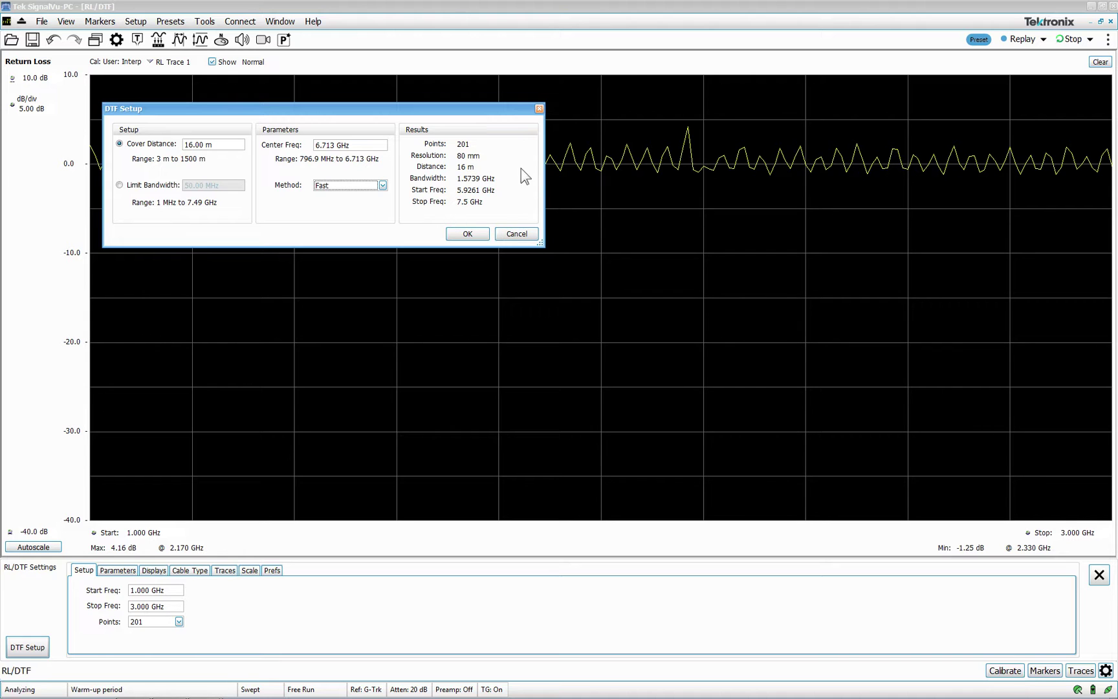
{"action": "left_click", "coordinate": [374, 187]}
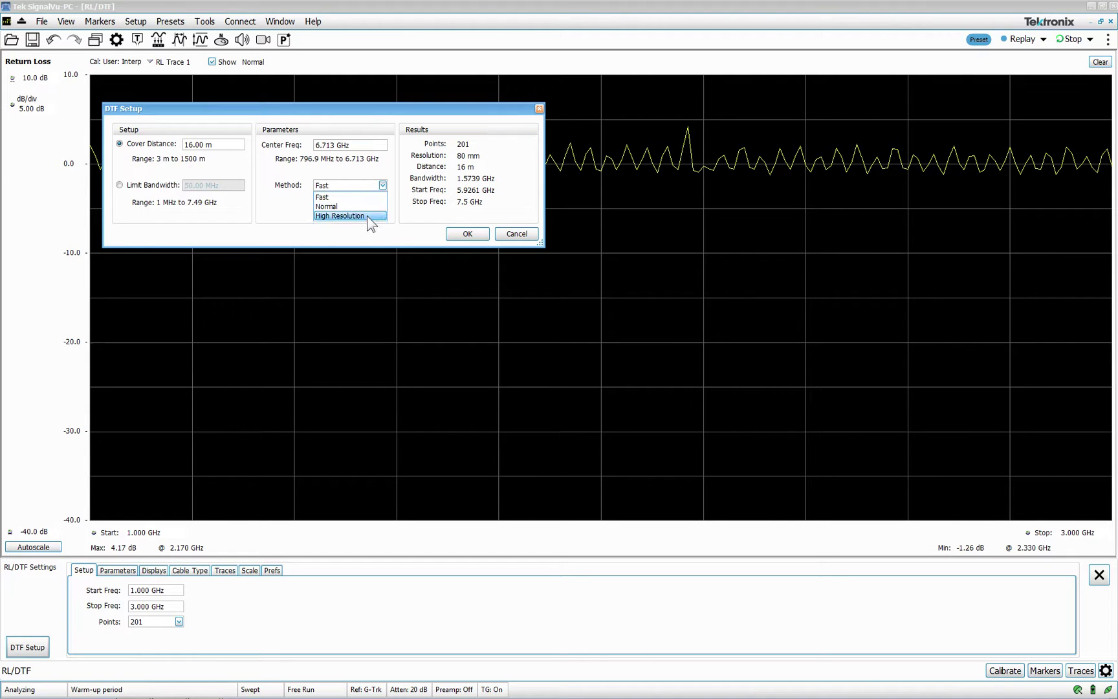
{"action": "left_click", "coordinate": [368, 215]}
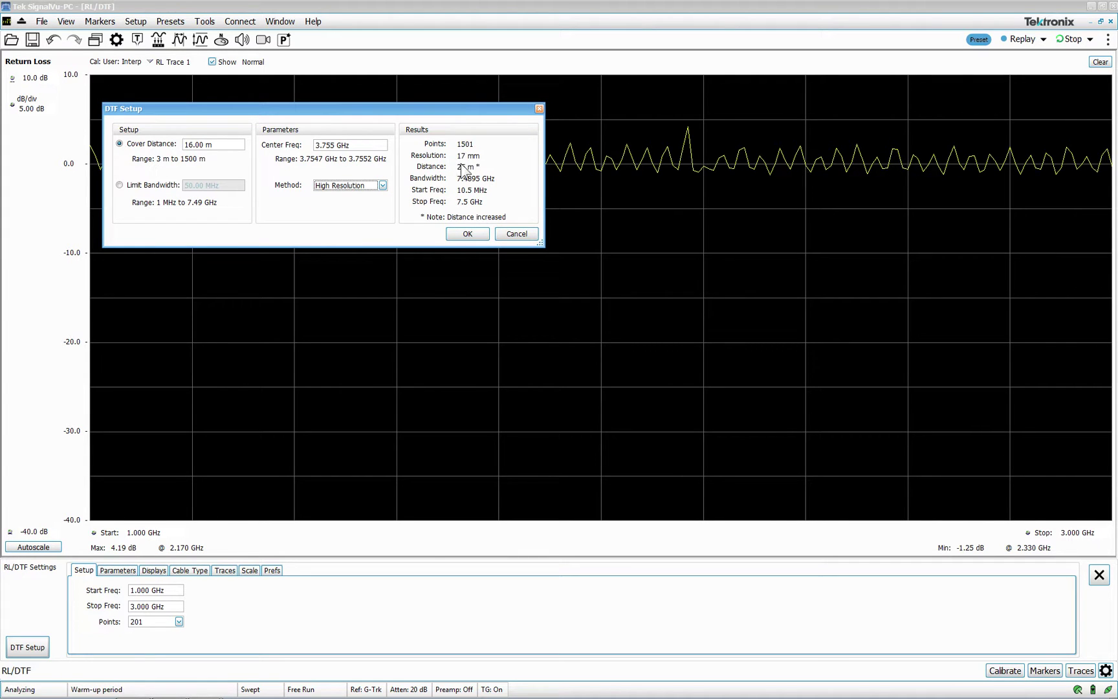
{"action": "left_click", "coordinate": [381, 186]}
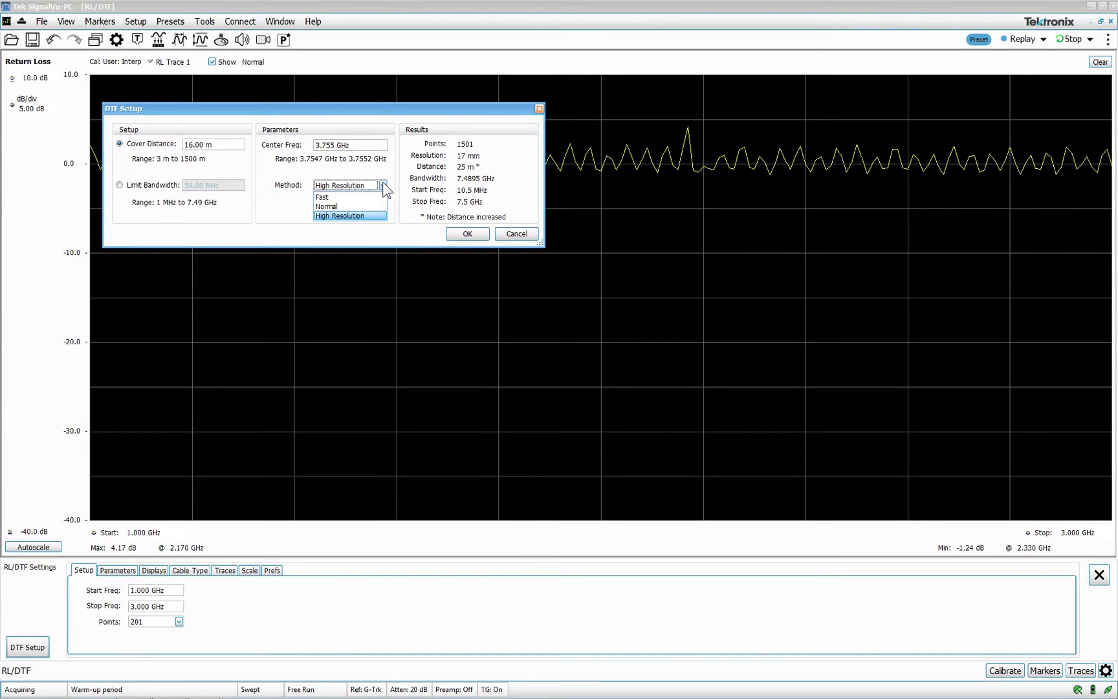
{"action": "left_click", "coordinate": [352, 194]}
{"action": "left_click", "coordinate": [469, 234]}
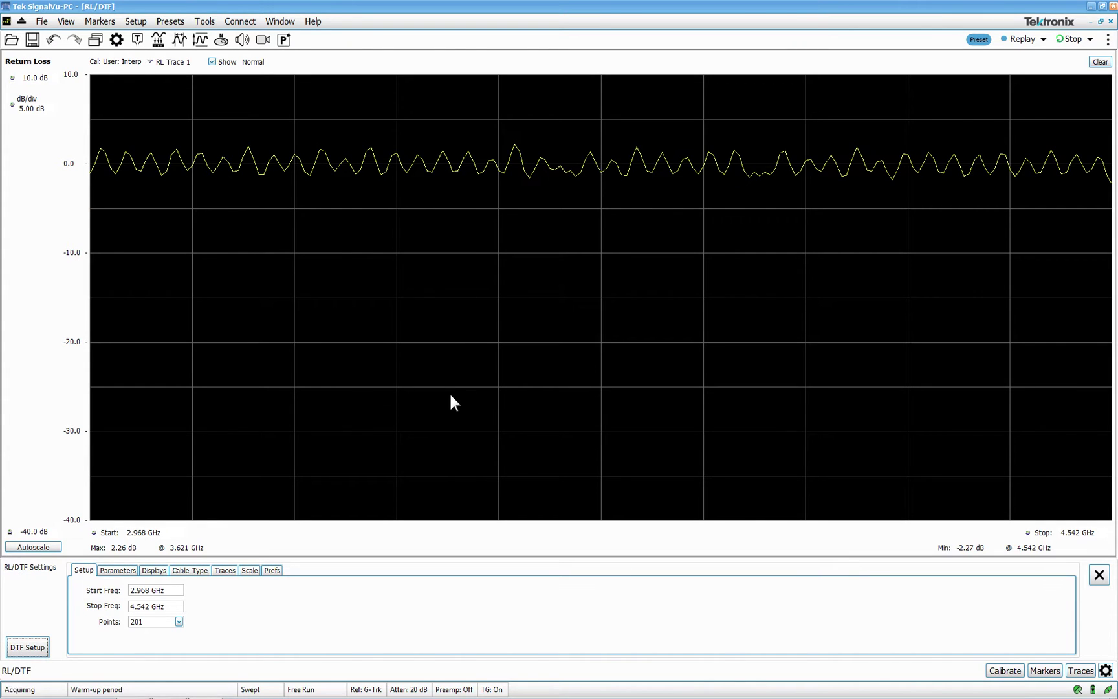
Confirm the Nominal Side Lobe DTF window and High output power level.
{"action": "left_click", "coordinate": [114, 570]}
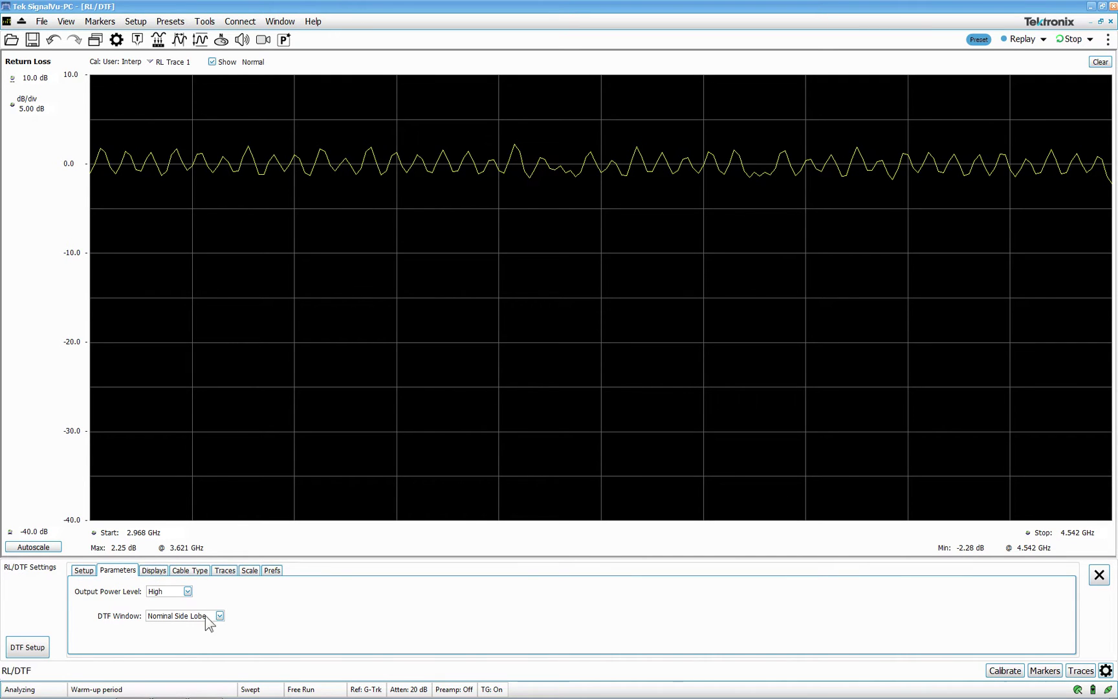
{"action": "left_click", "coordinate": [185, 617]}
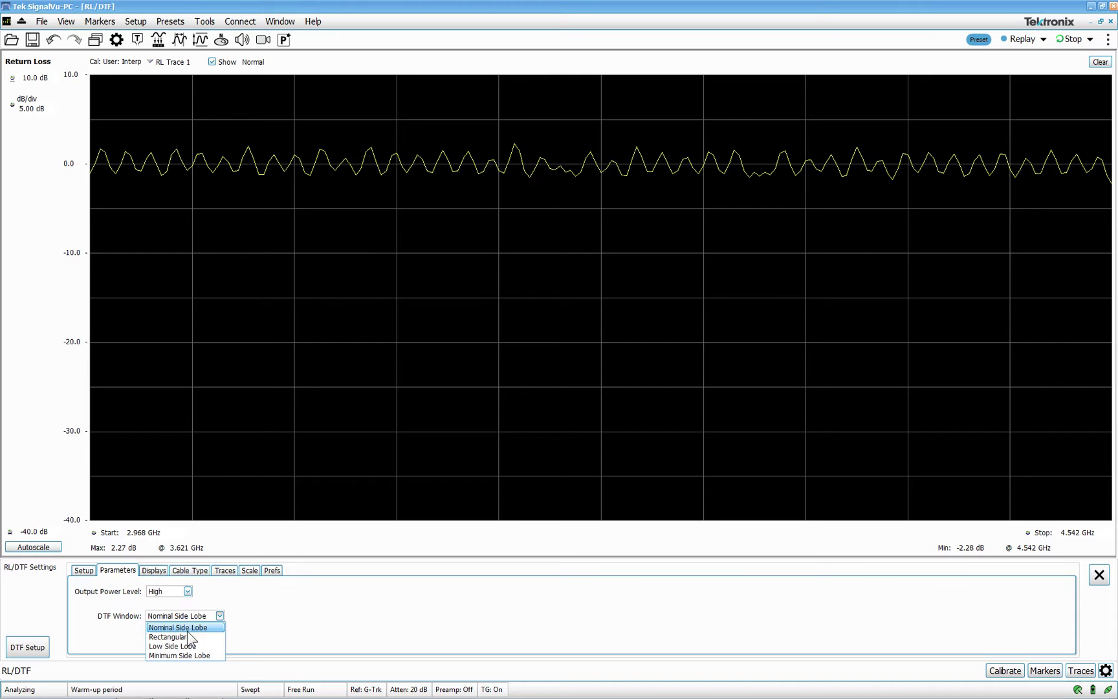
{"action": "left_click", "coordinate": [193, 626]}
{"action": "left_click", "coordinate": [167, 591]}
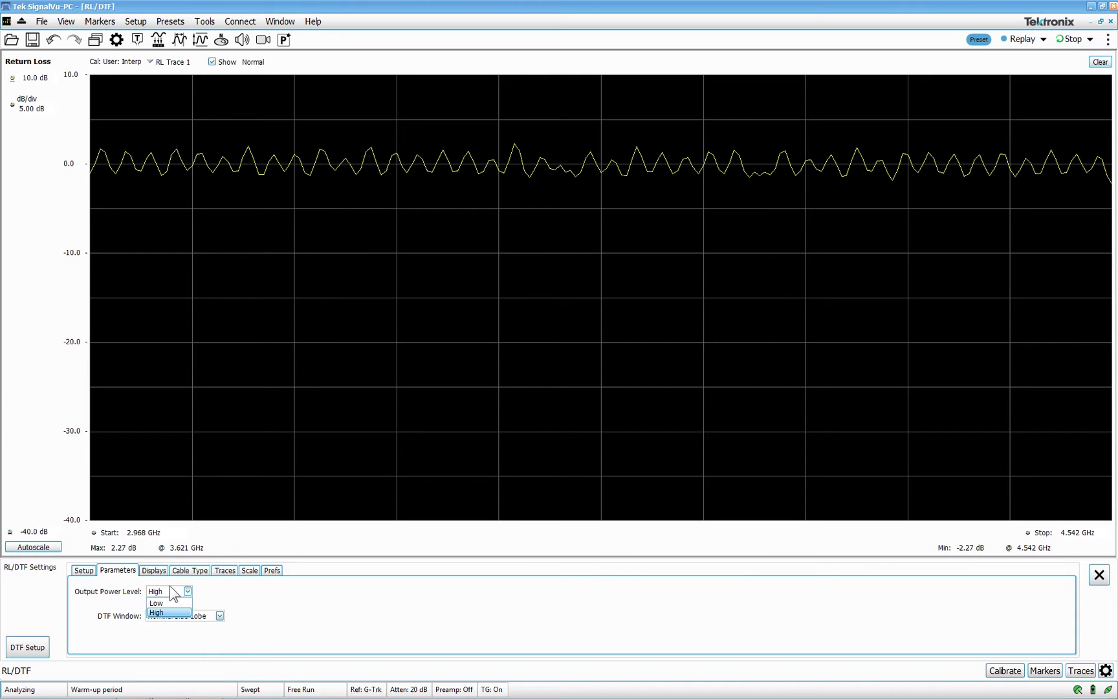
{"action": "left_click", "coordinate": [162, 590]}
{"action": "left_click", "coordinate": [154, 571]}
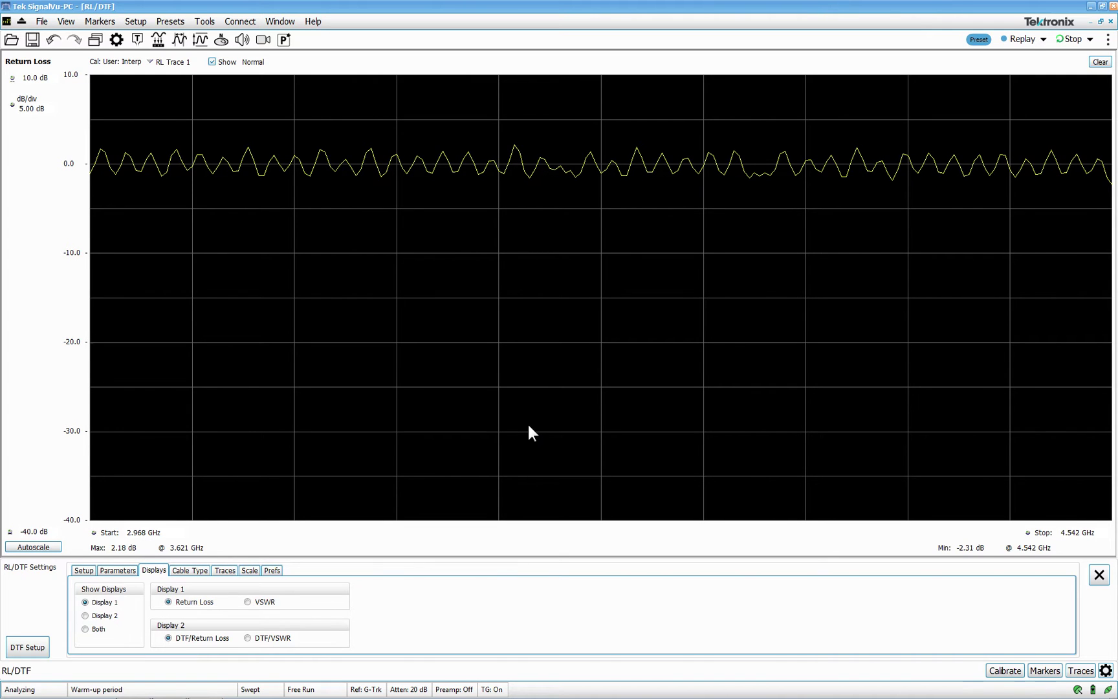
Accept Factory Calibration and autoscale the return-loss trace to 1.00 dB/div.
{"action": "left_click", "coordinate": [1004, 670]}
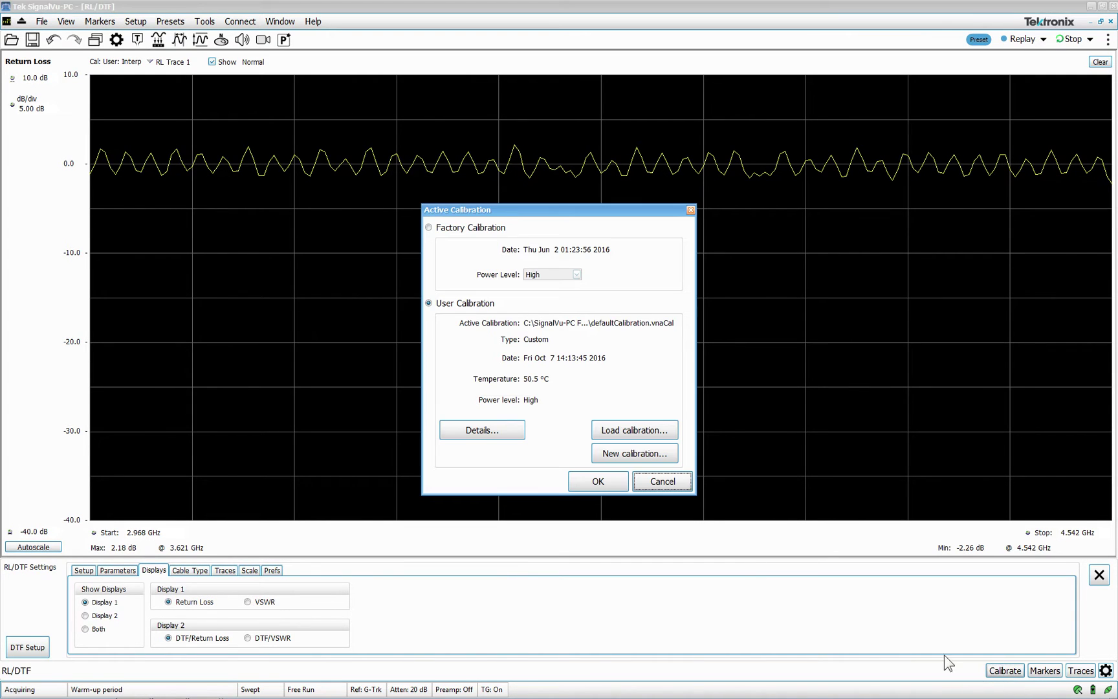
{"action": "left_click", "coordinate": [598, 481]}
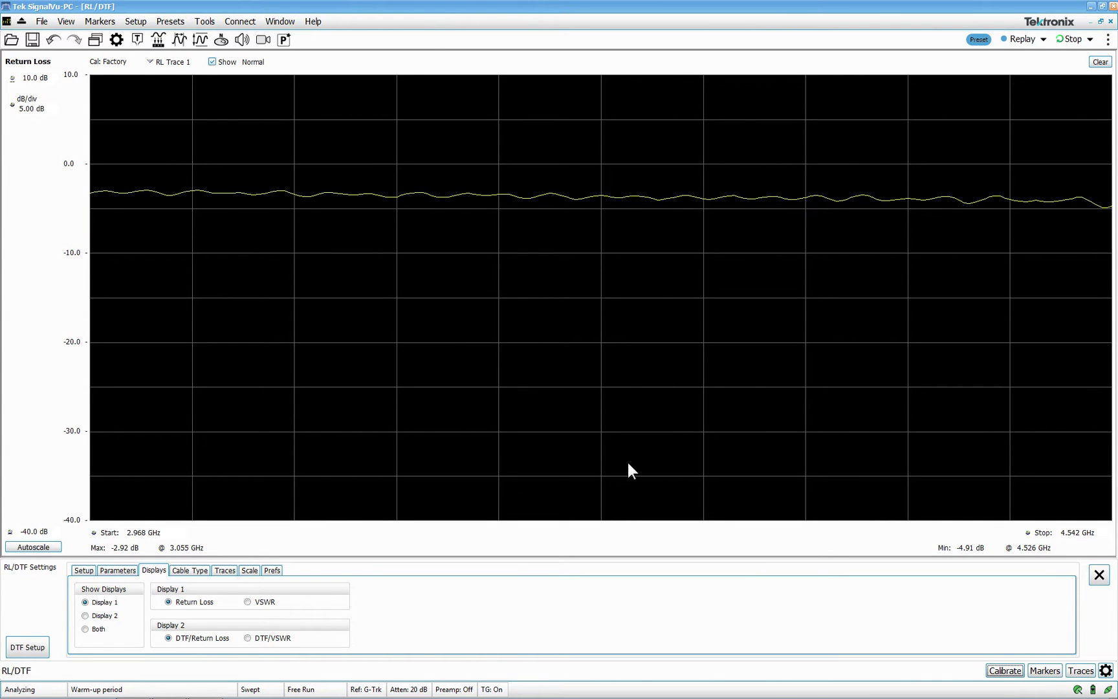
{"action": "left_click", "coordinate": [39, 549]}
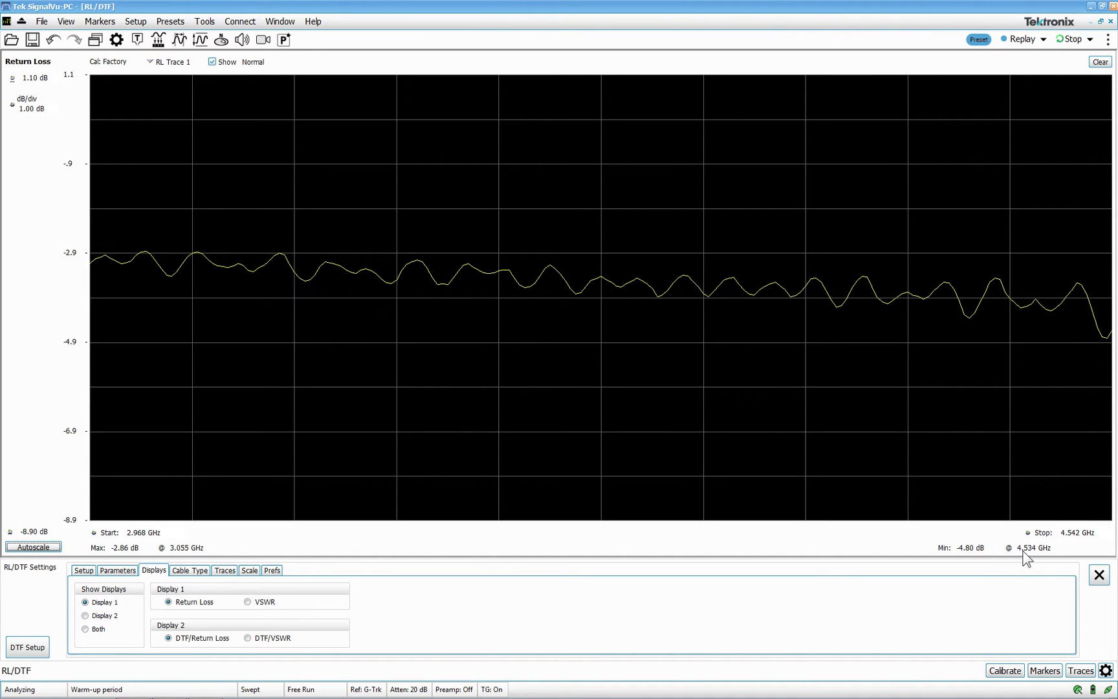
Set the return-loss sweep's Start Freq to 1G and Stop Freq to 3G.
{"action": "left_click", "coordinate": [83, 570]}
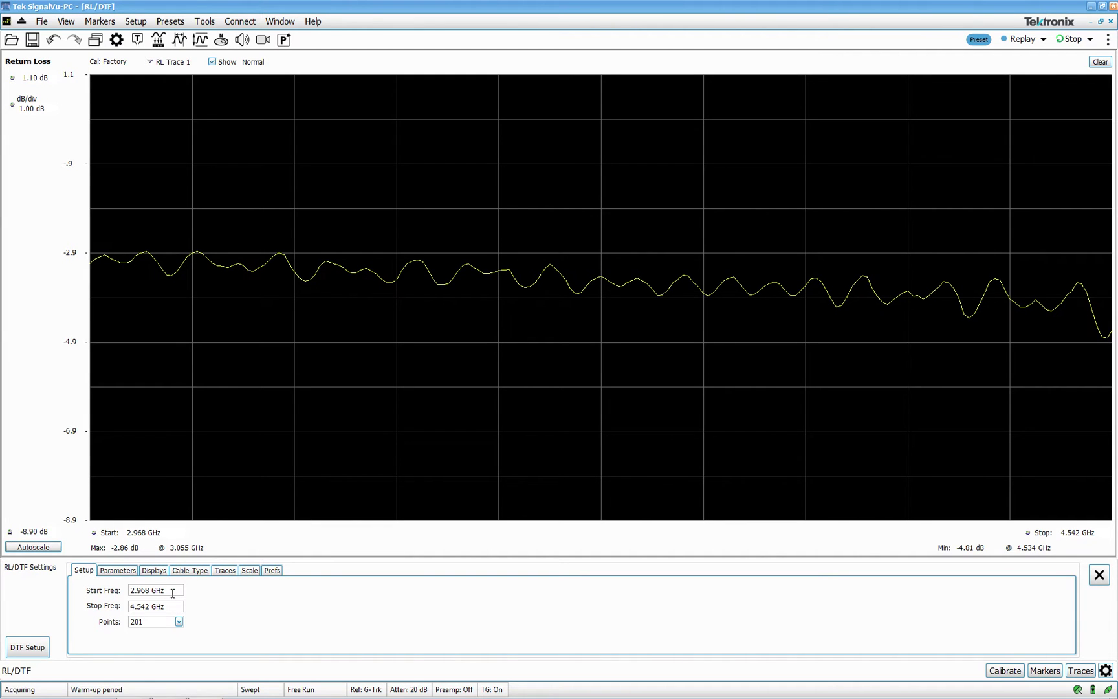
{"action": "left_click", "coordinate": [172, 590]}
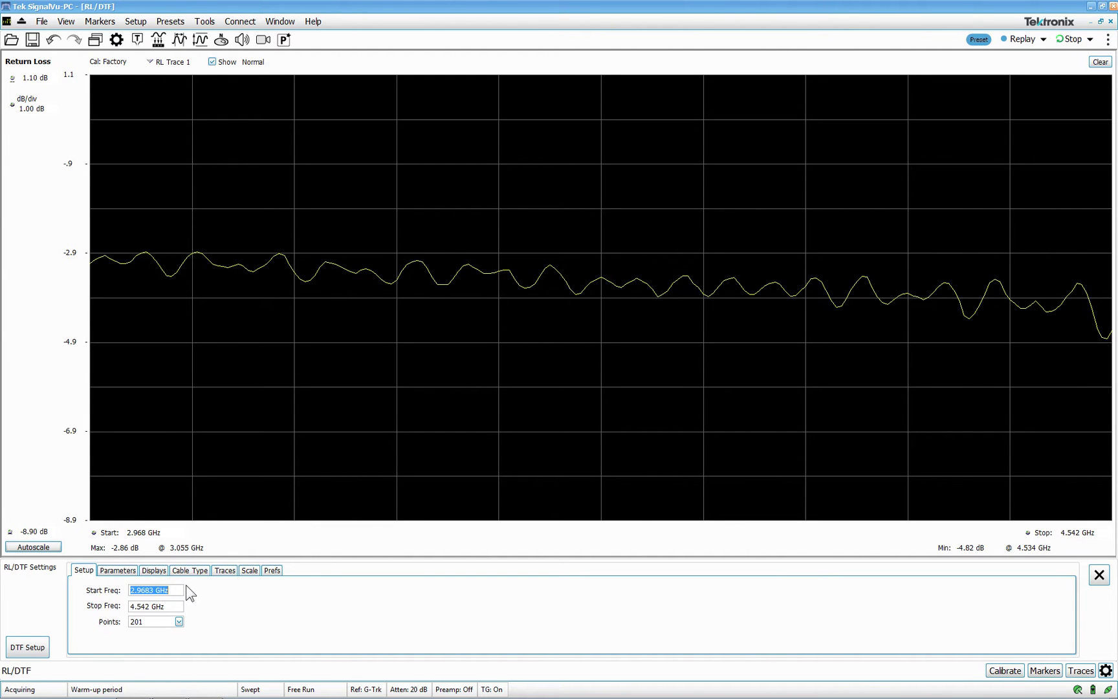
{"action": "type", "text": "1G"}
{"action": "key", "text": "Return"}
{"action": "left_click", "coordinate": [169, 606]}
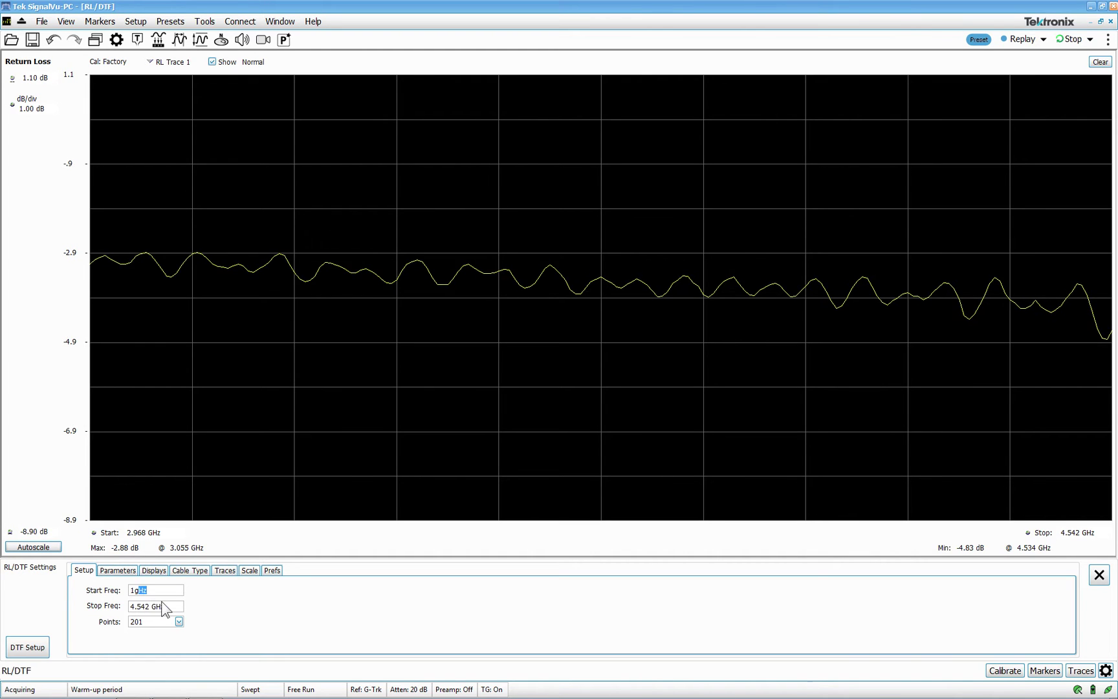
{"action": "type", "text": "3G"}
{"action": "key", "text": "Return"}
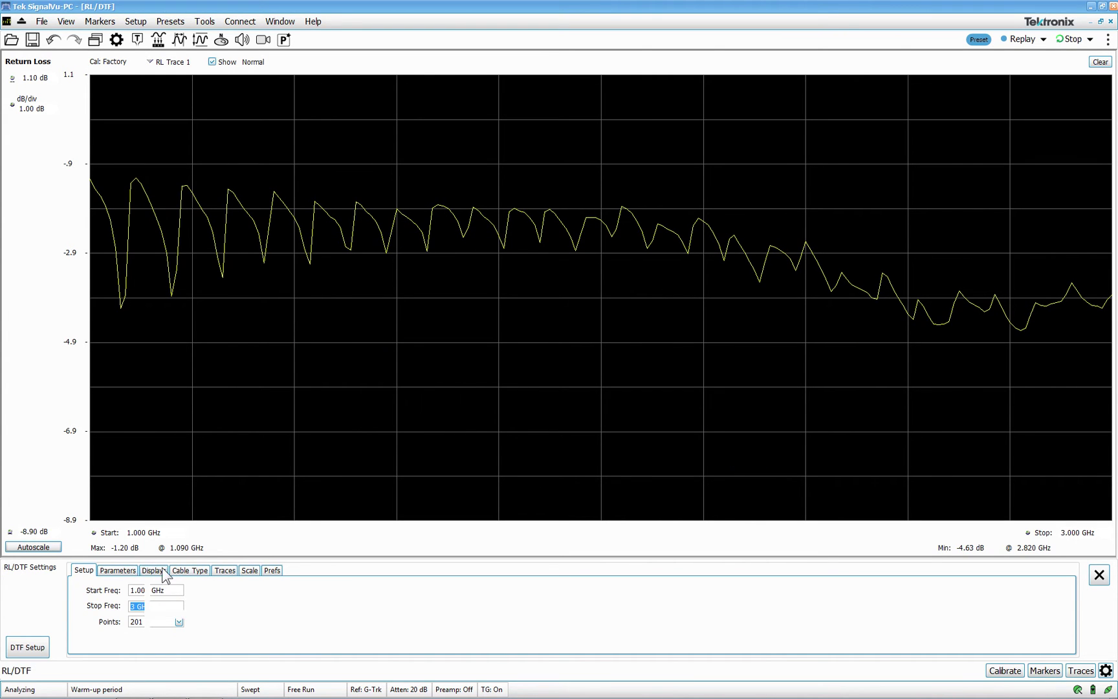
Set Display 1 to VSWR and show Display 2, the distance-to-fault view.
{"action": "left_click", "coordinate": [158, 570]}
{"action": "left_click", "coordinate": [248, 601]}
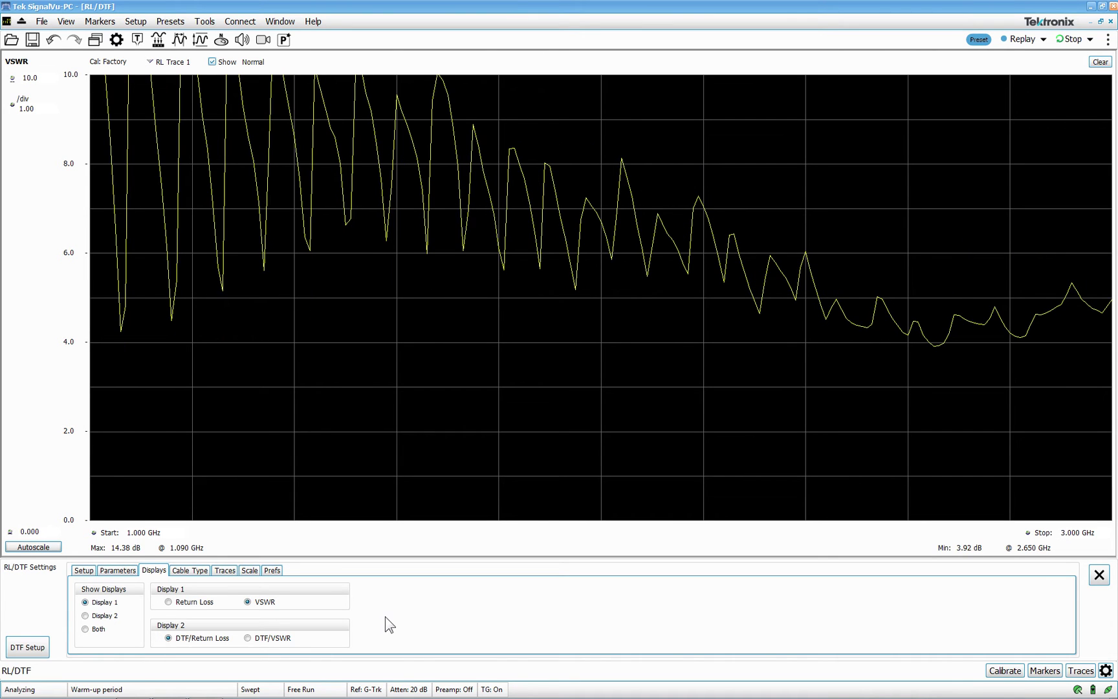
{"action": "left_click", "coordinate": [104, 615]}
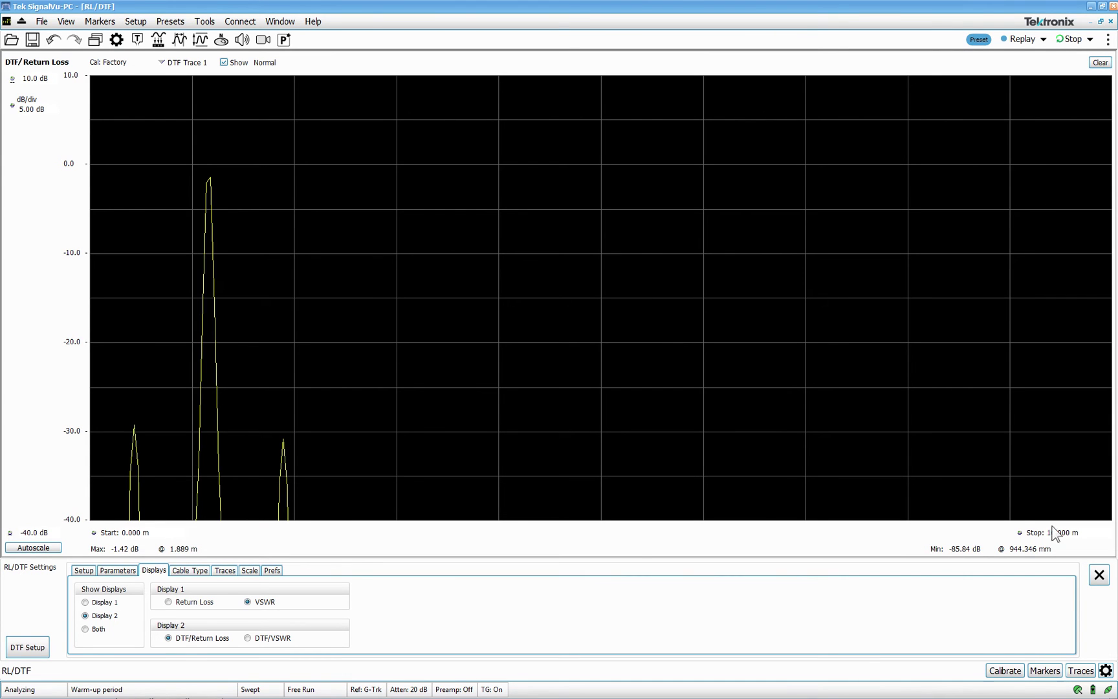
Autoscale the DTF trace, set the stop distance to 4 m, and plot it as DTF/VSWR.
{"action": "left_click", "coordinate": [33, 547]}
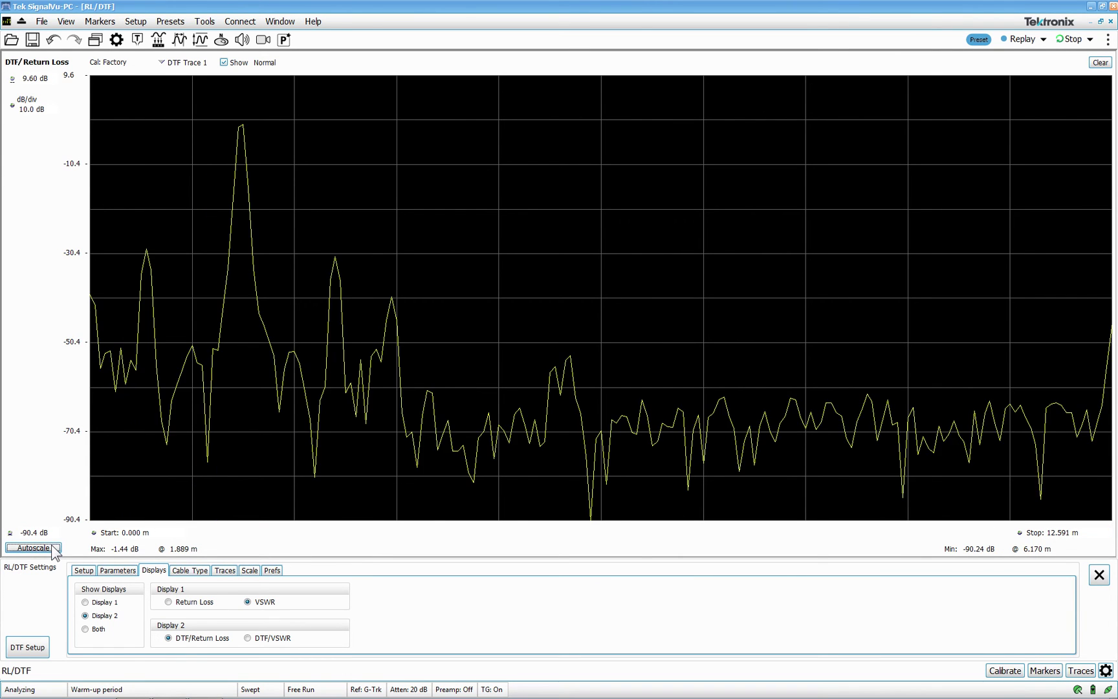
{"action": "left_click", "coordinate": [1021, 529]}
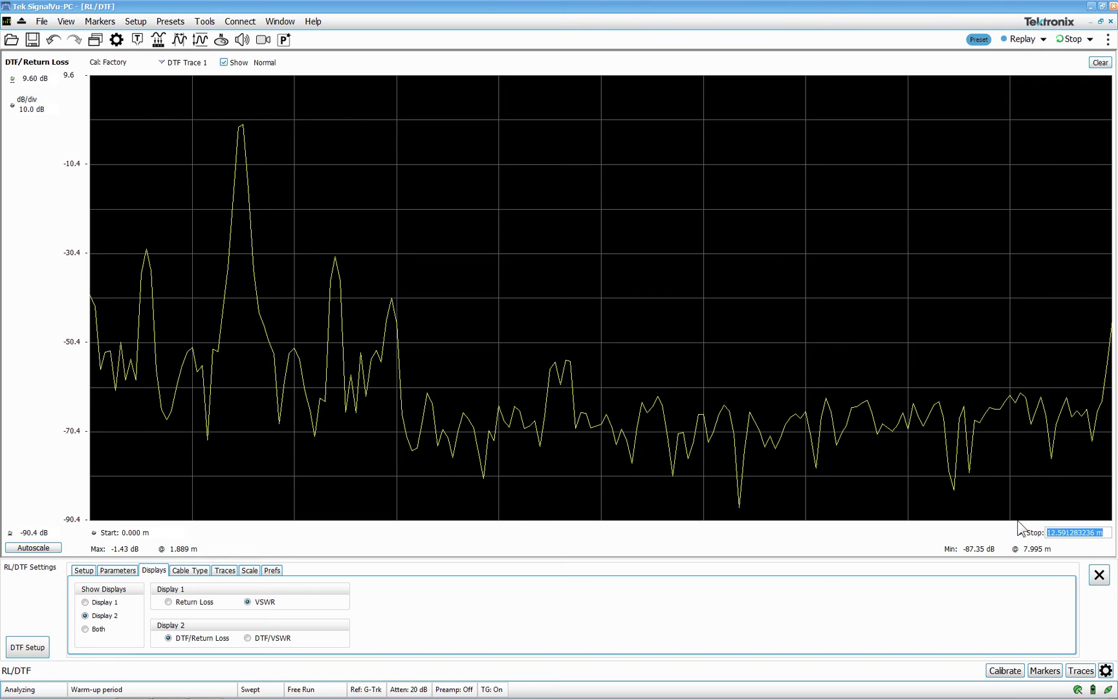
{"action": "type", "text": "4"}
{"action": "key", "text": "Return"}
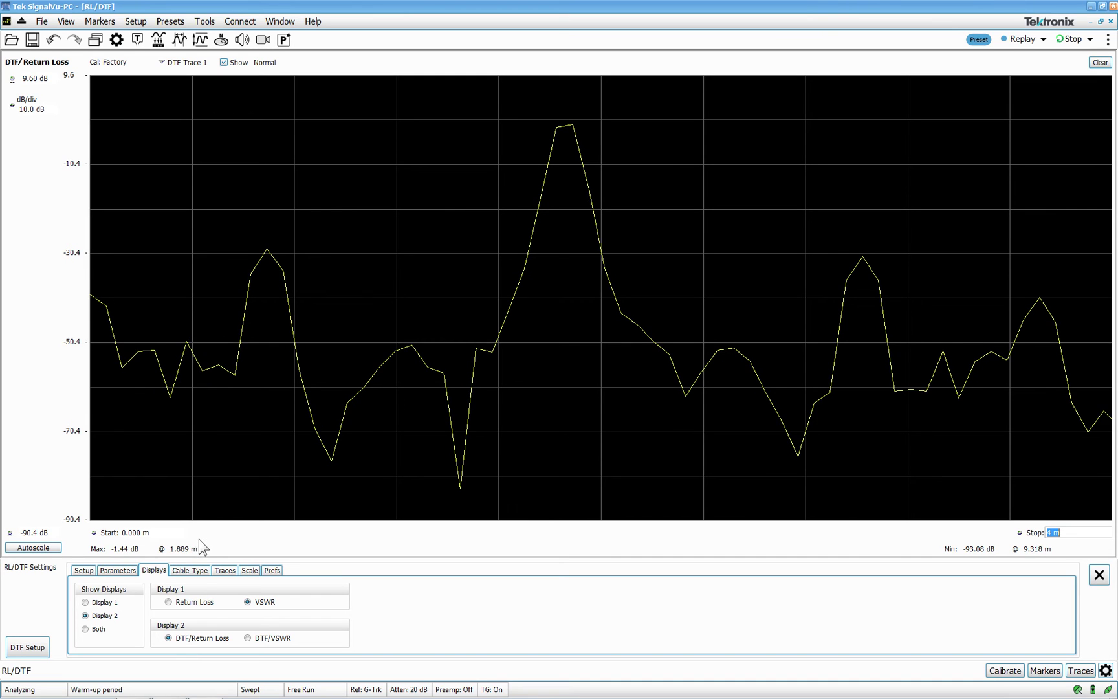
{"action": "left_click", "coordinate": [248, 638]}
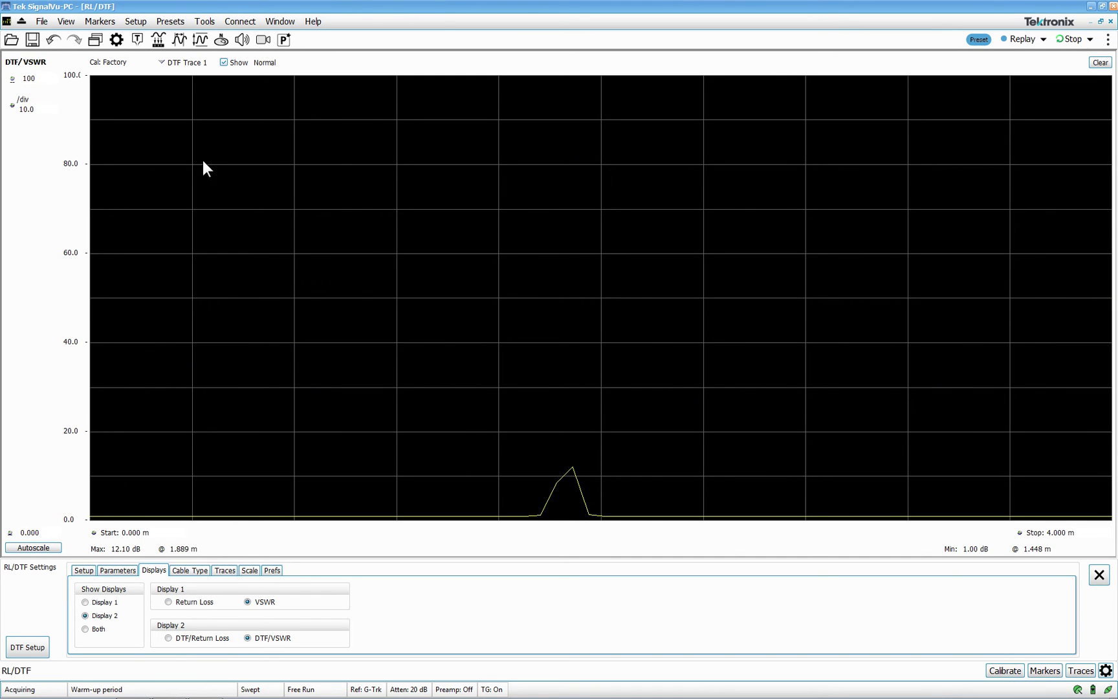
Autoscale the DTF/VSWR trace and place marker MR on its peak (11.93 at 1.889 m).
{"action": "left_click", "coordinate": [49, 549]}
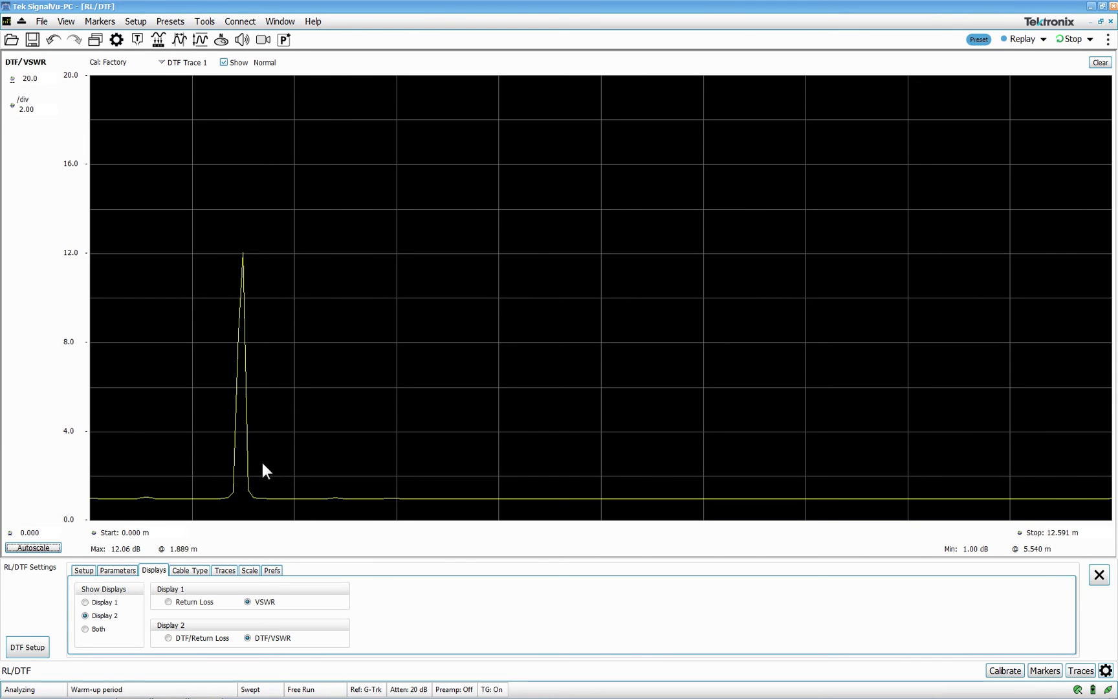
{"action": "right_click", "coordinate": [233, 208]}
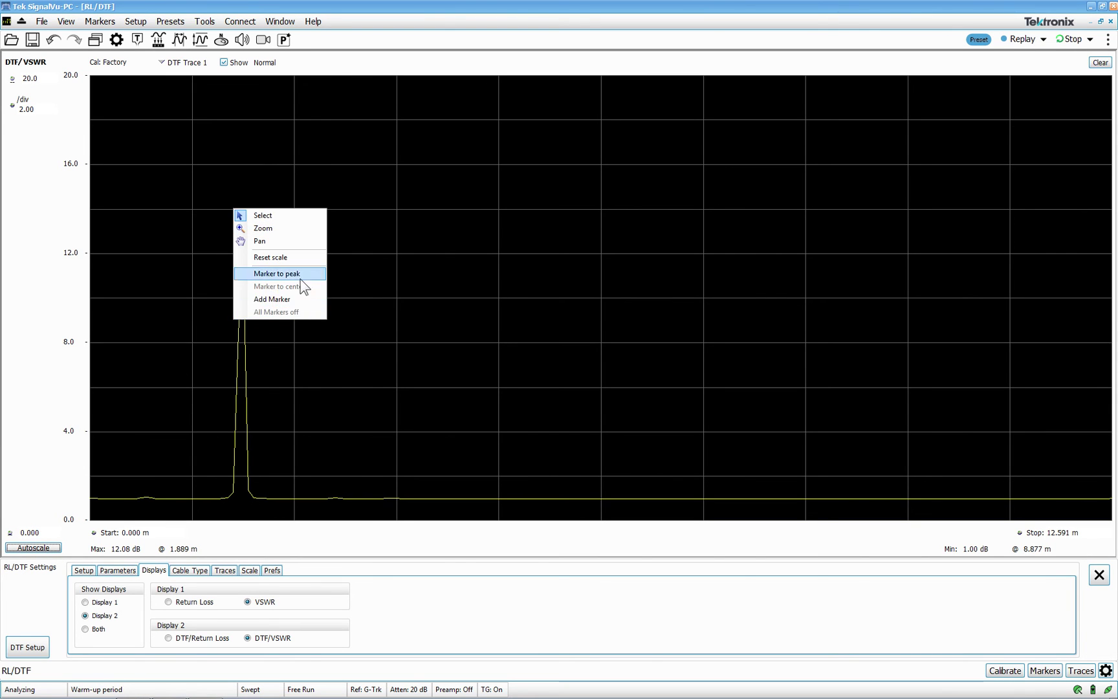
{"action": "left_click", "coordinate": [277, 274]}
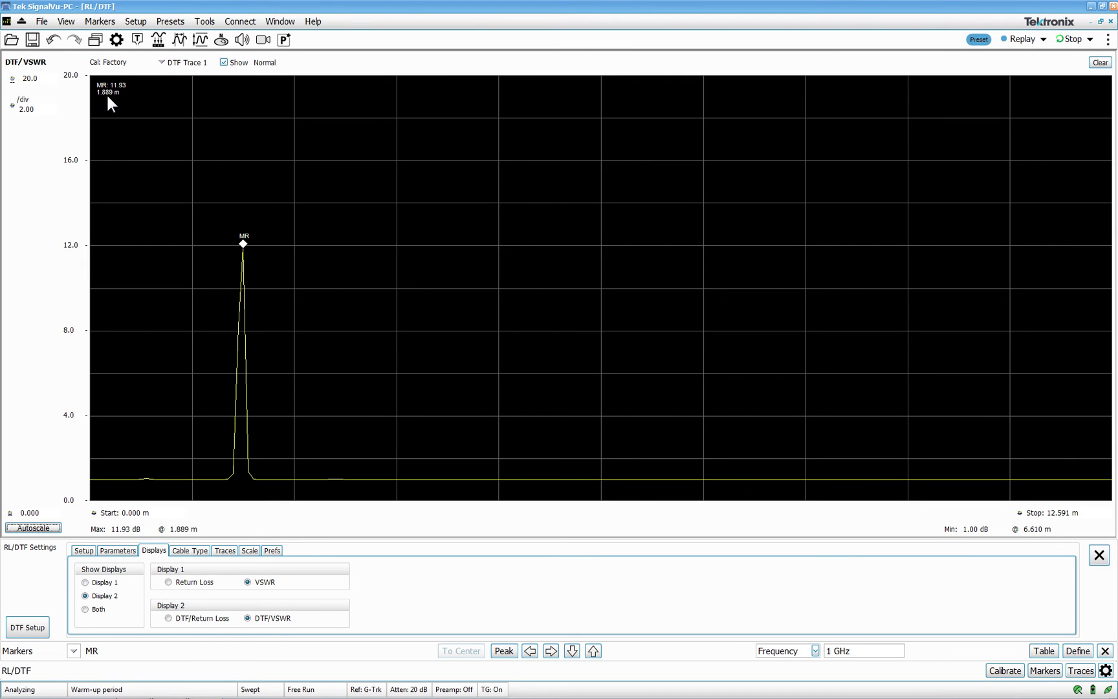
Set the DTF stop distance to 4 m and move marker MR to the peak (26.32 at 692.521 mm).
{"action": "left_click", "coordinate": [1072, 511]}
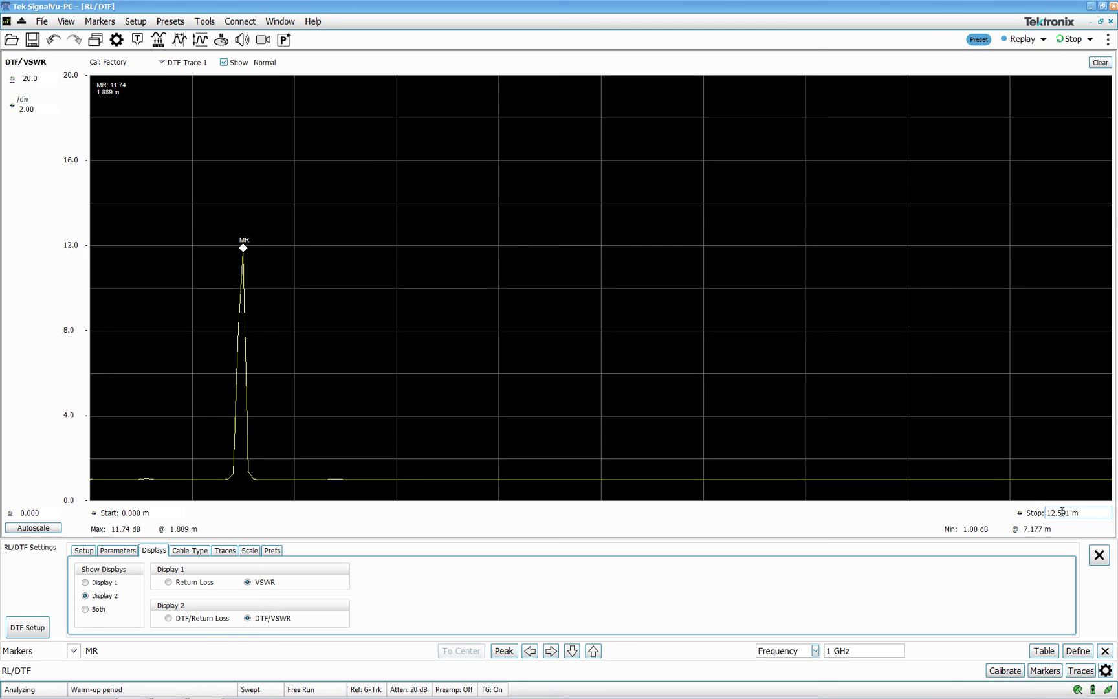
{"action": "type", "text": "4"}
{"action": "key", "text": "Return"}
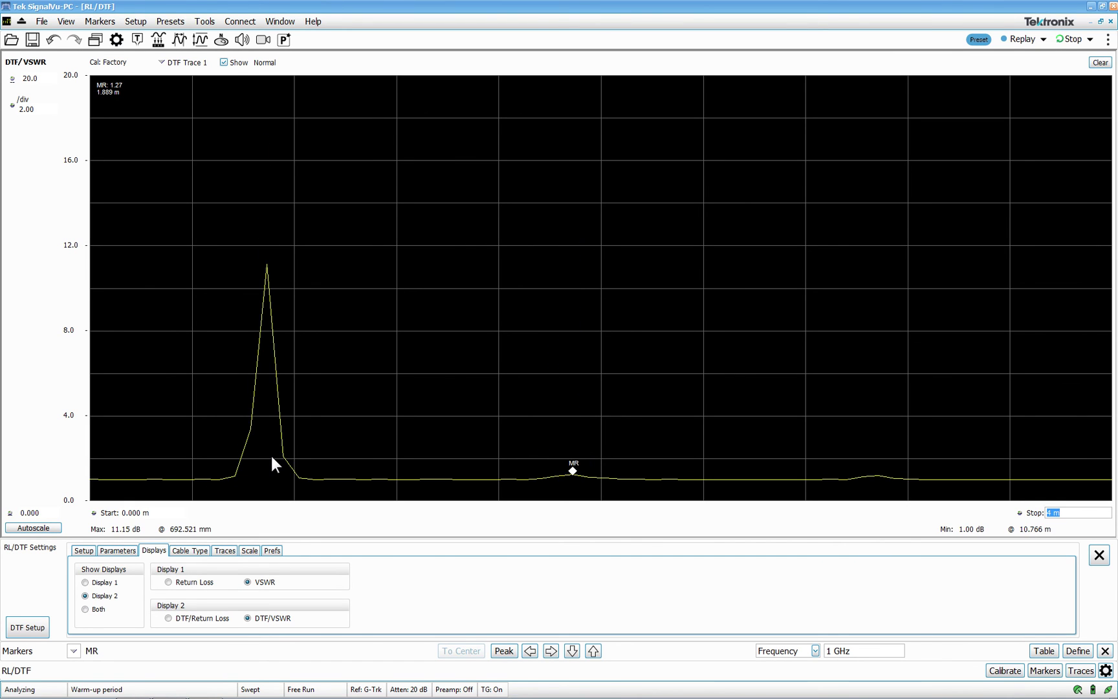
{"action": "right_click", "coordinate": [375, 370]}
{"action": "left_click", "coordinate": [435, 432]}
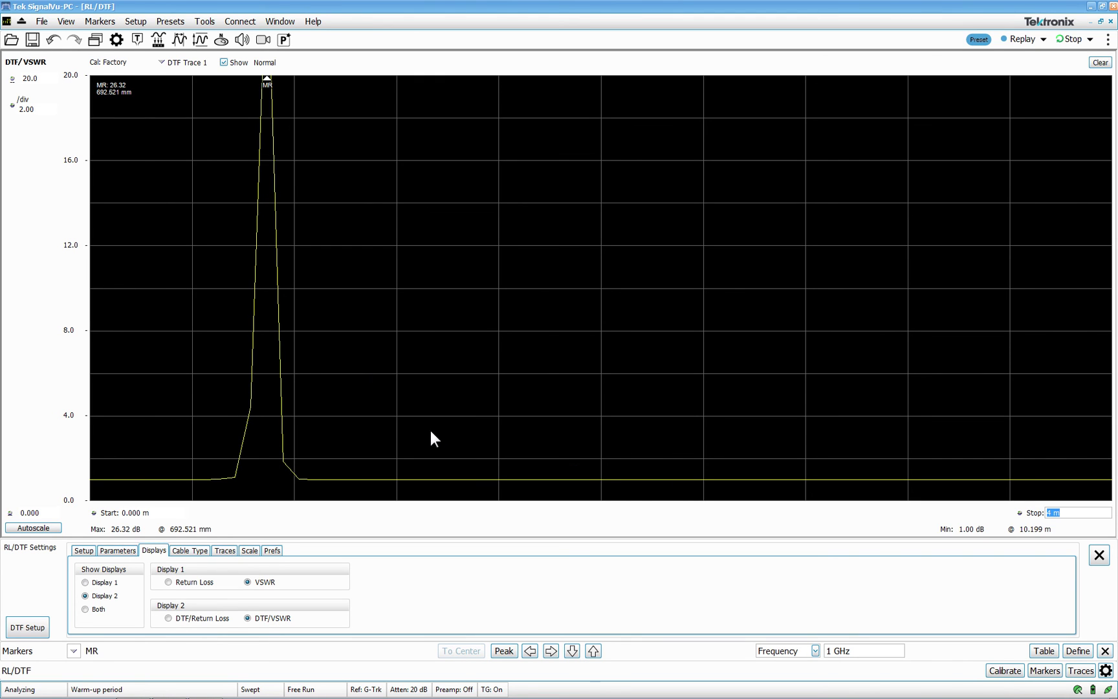